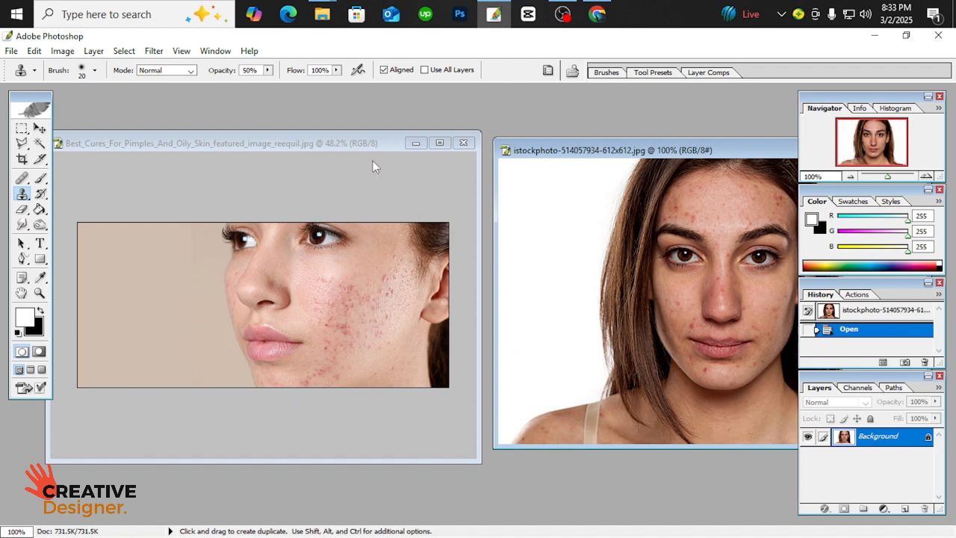
# Bring the Best_Cures_For_Pimples_And_Oily_Skin image to the front and maximize its document window
pyautogui.click(397, 153)
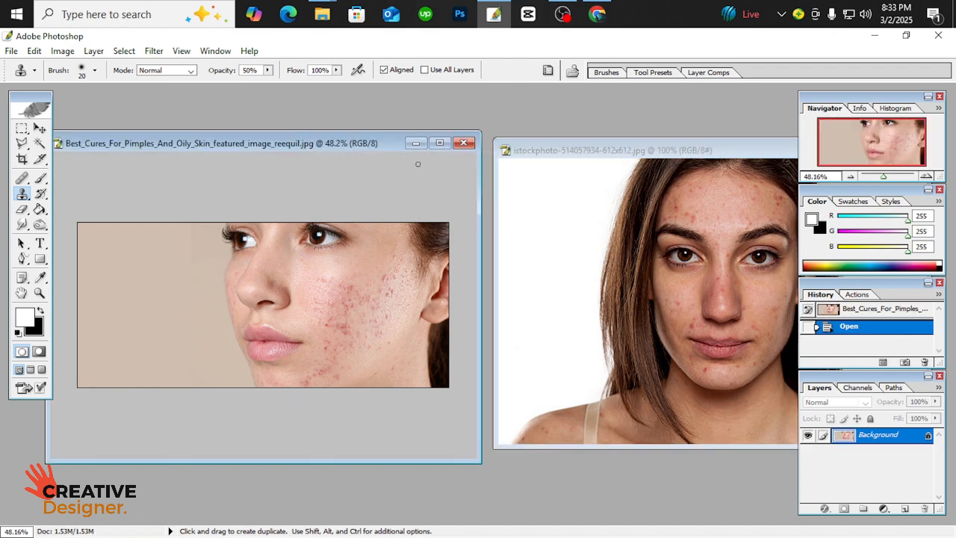
pyautogui.click(438, 144)
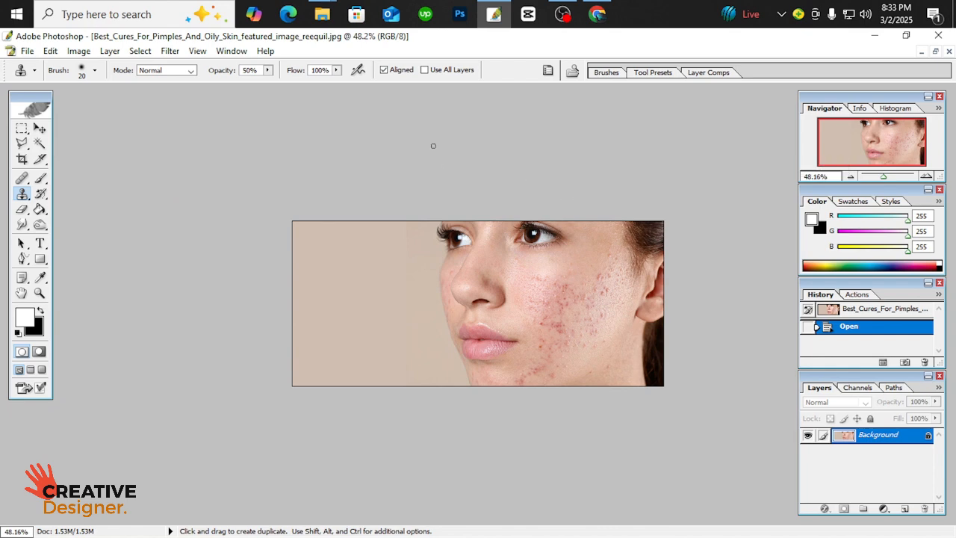
pyautogui.scroll(-1, 567, 186)
pyautogui.scroll(4, 587, 215)
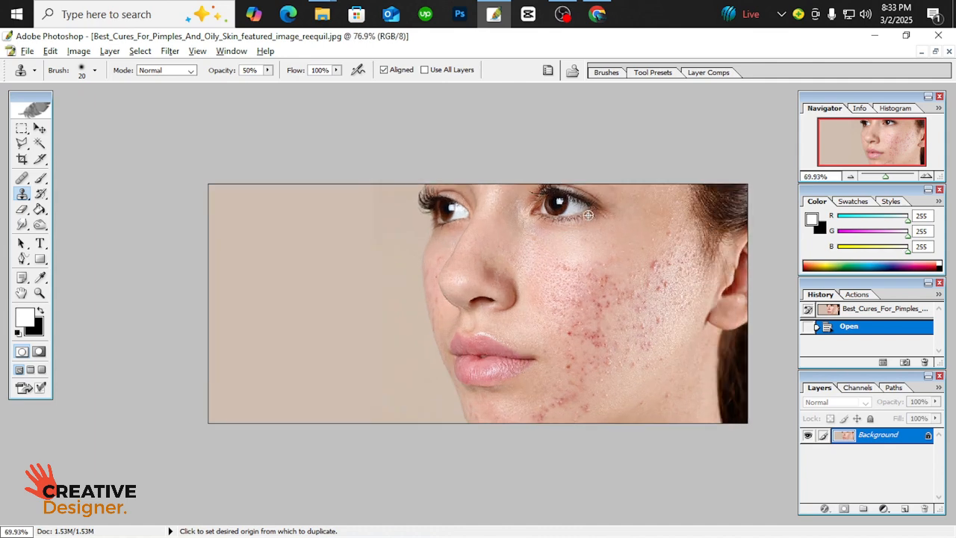
# Examine the acne marks and skin texture across the woman's cheek up close
pyautogui.keyDown('alt'); pyautogui.click(629, 217); pyautogui.keyUp('alt')
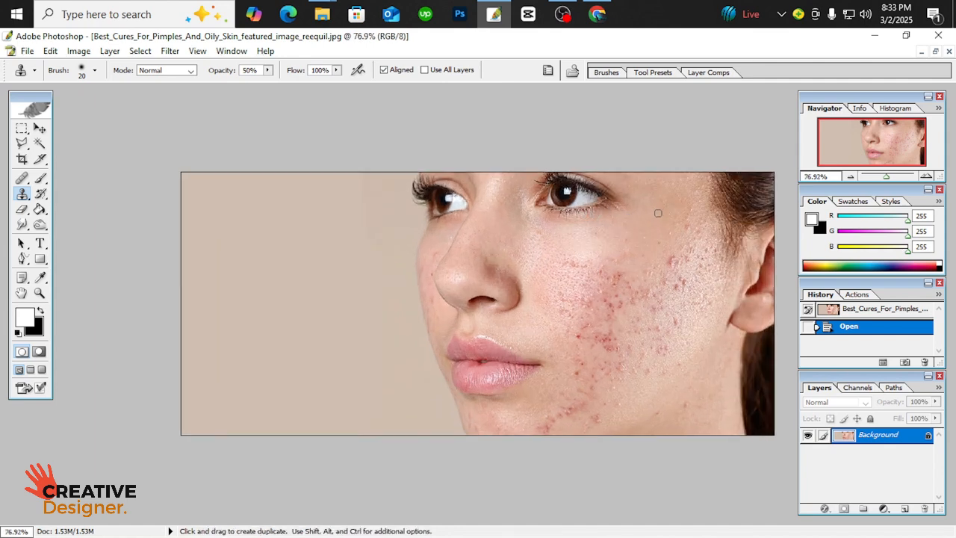
pyautogui.scroll(4, 658, 213)
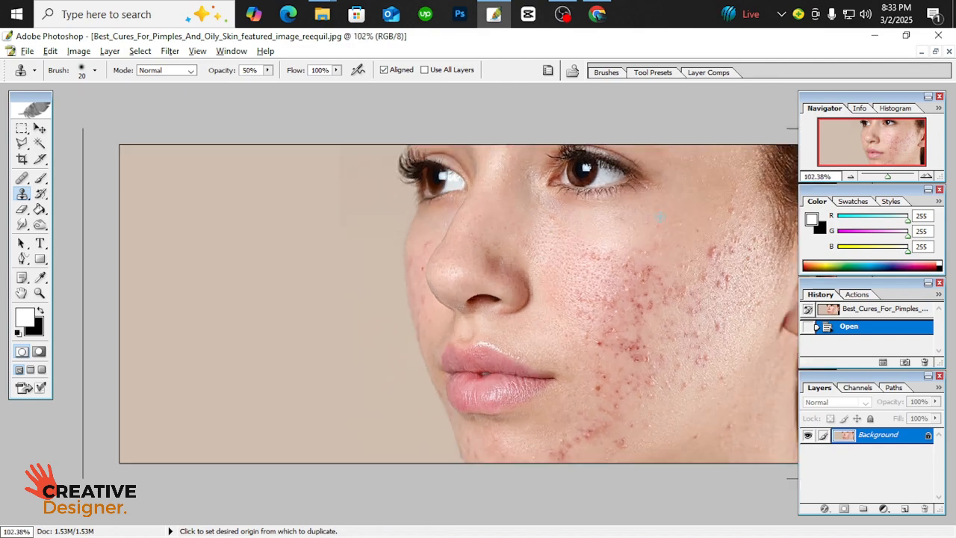
pyautogui.scroll(-3, 660, 217)
pyautogui.scroll(2, 661, 217)
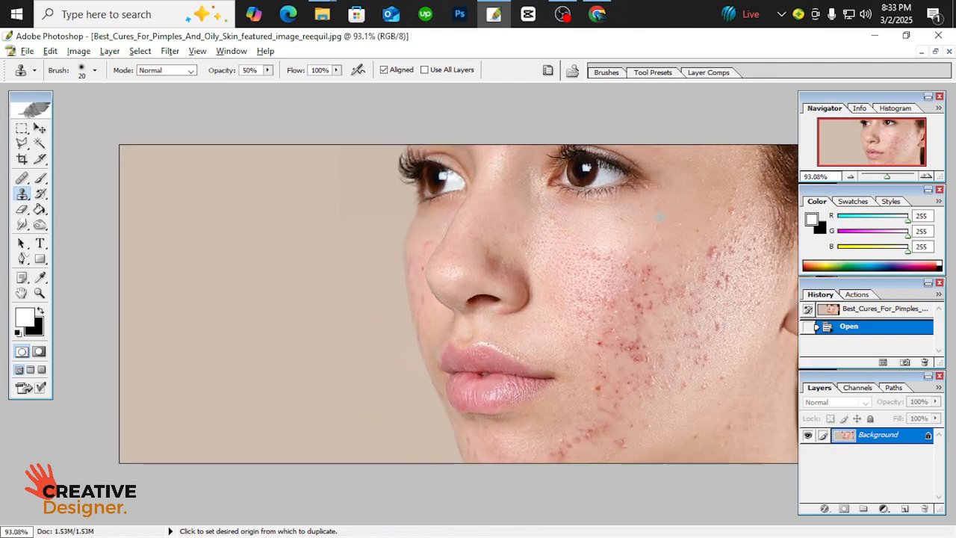
pyautogui.scroll(2, 660, 217)
pyautogui.scroll(-4, 660, 216)
pyautogui.scroll(4, 660, 216)
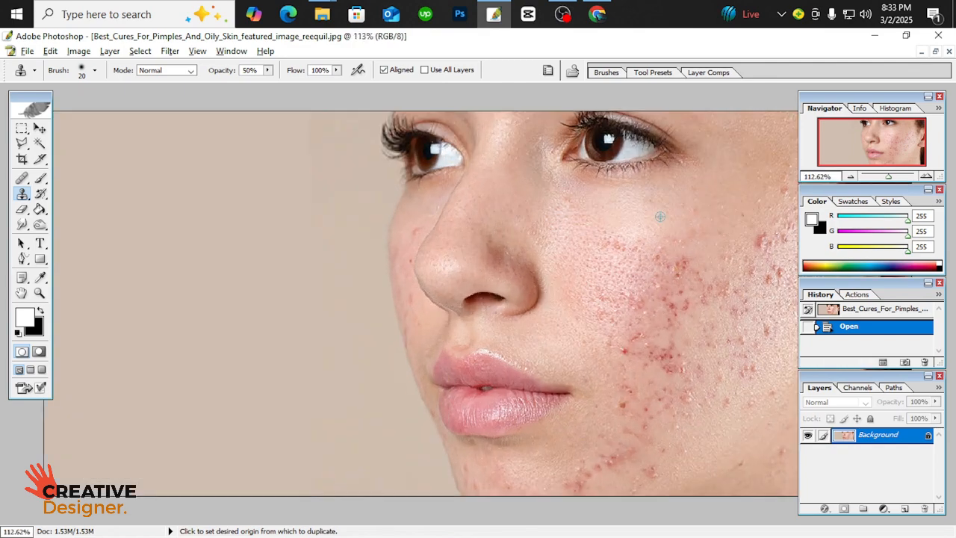
pyautogui.scroll(-2, 660, 217)
pyautogui.scroll(-1, 660, 216)
pyautogui.scroll(3, 660, 216)
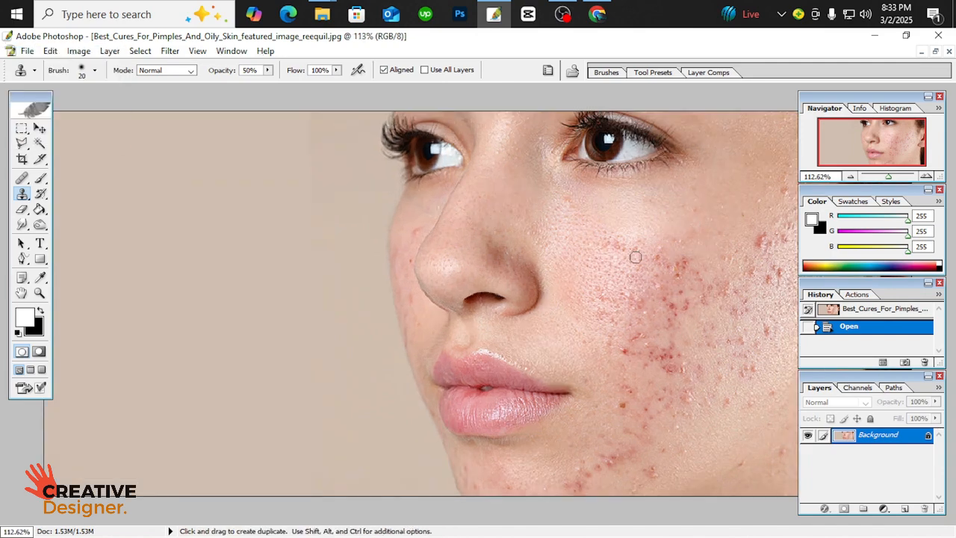
pyautogui.scroll(-2, 694, 280)
pyautogui.scroll(1, 676, 266)
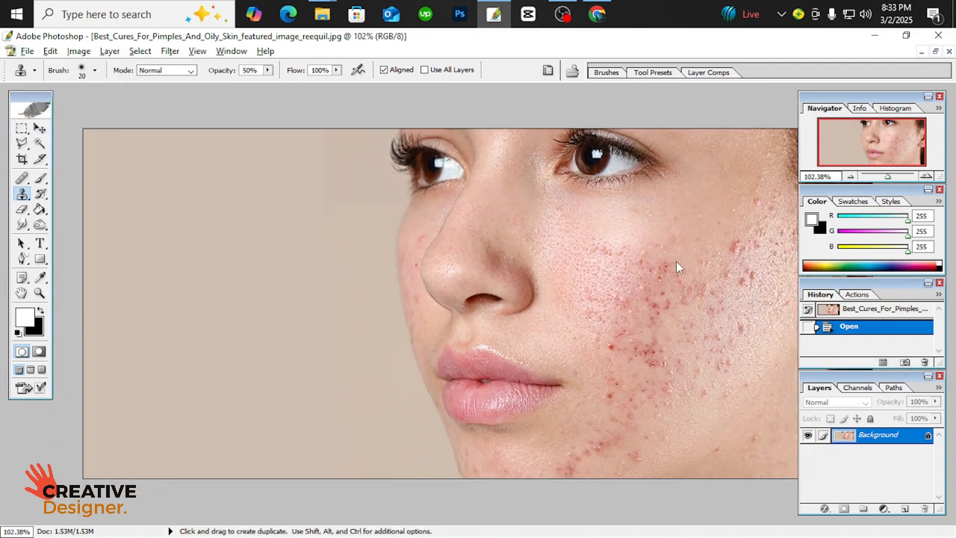
# Duplicate the Background layer, keeping the default name for the copy
pyautogui.rightClick(881, 441)
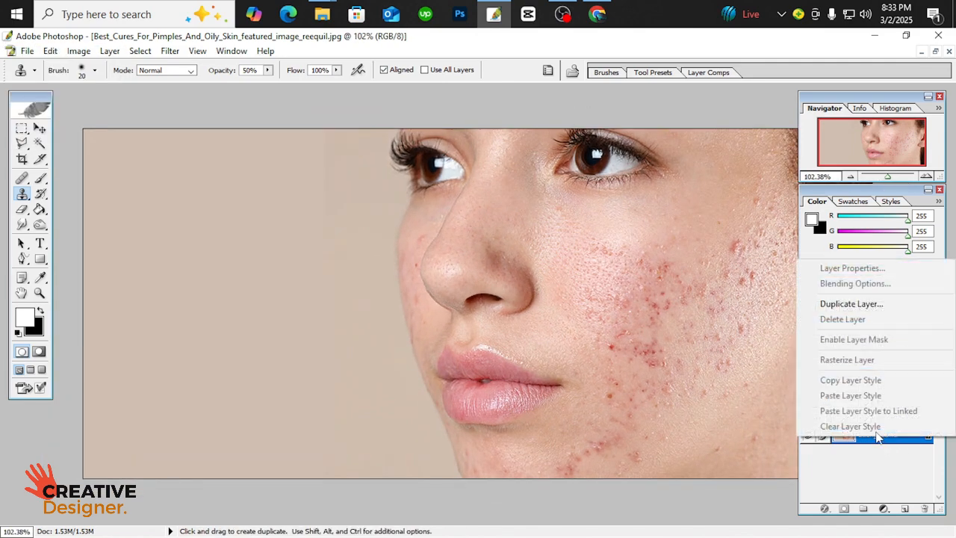
pyautogui.click(856, 304)
pyautogui.click(598, 227)
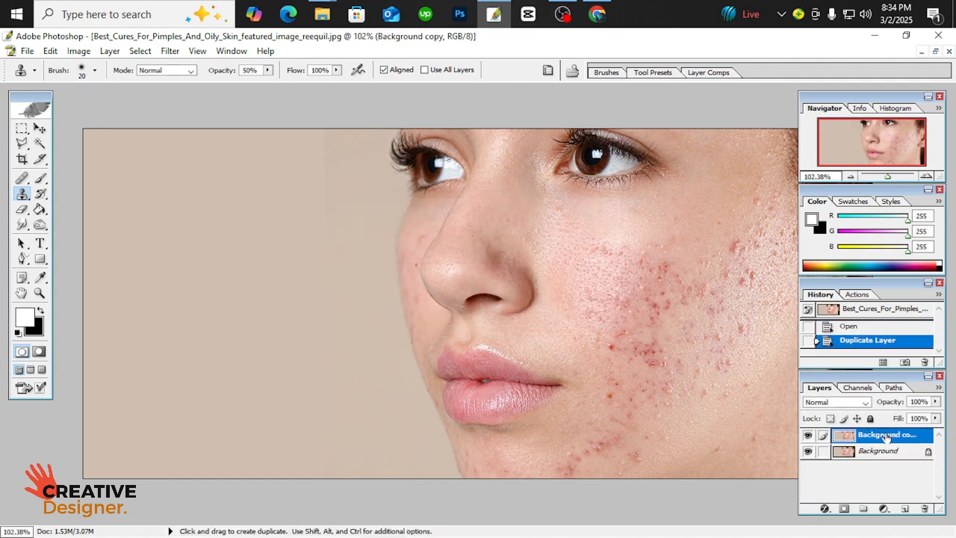
# Invert the colors of the Background copy layer and set its blending mode to Vivid Light
pyautogui.doubleClick(886, 435)
pyautogui.press('Return')
pyautogui.hotkey('ctrl', 'i')
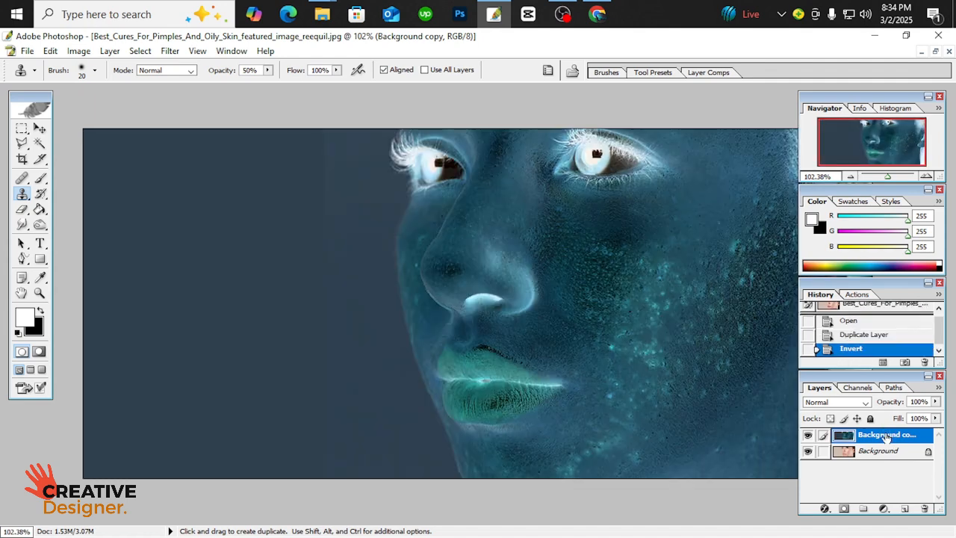
pyautogui.click(856, 403)
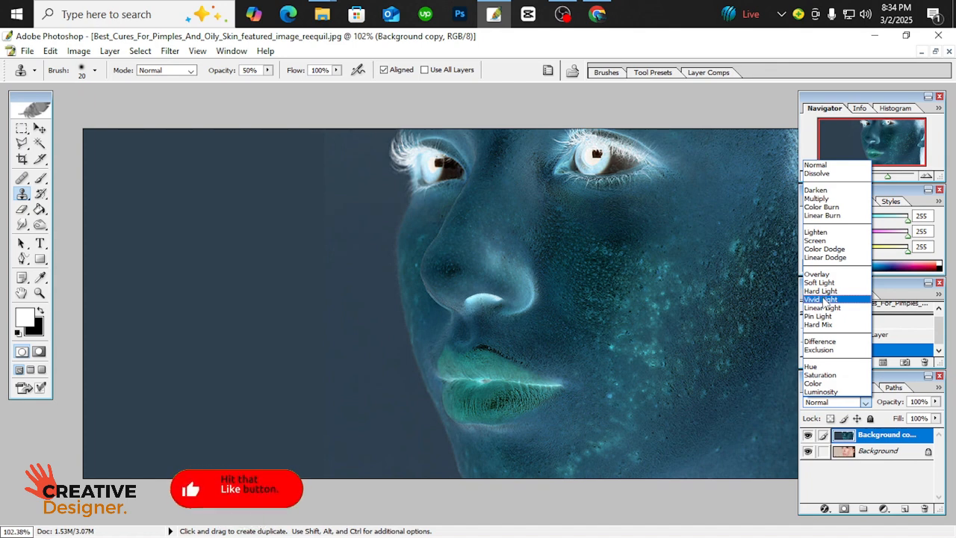
pyautogui.click(822, 299)
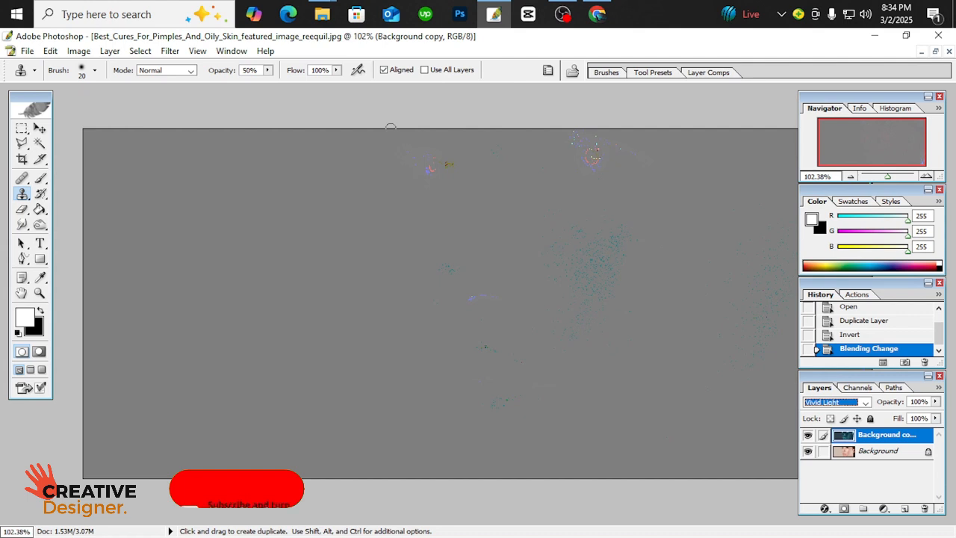
# Apply the High Pass filter to the Background copy, adjusting the radius until the cheek blemishes are smoothed
pyautogui.click(171, 51)
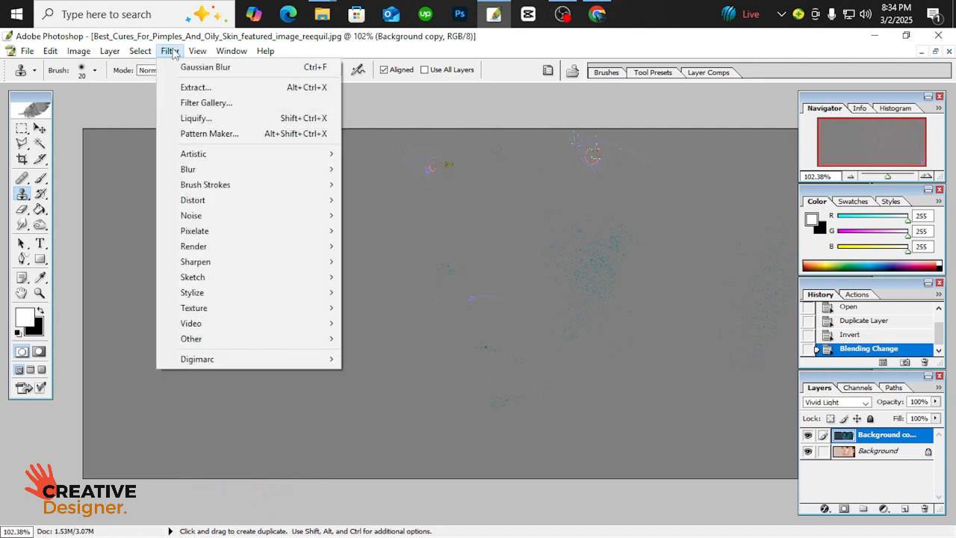
pyautogui.moveTo(209, 343)
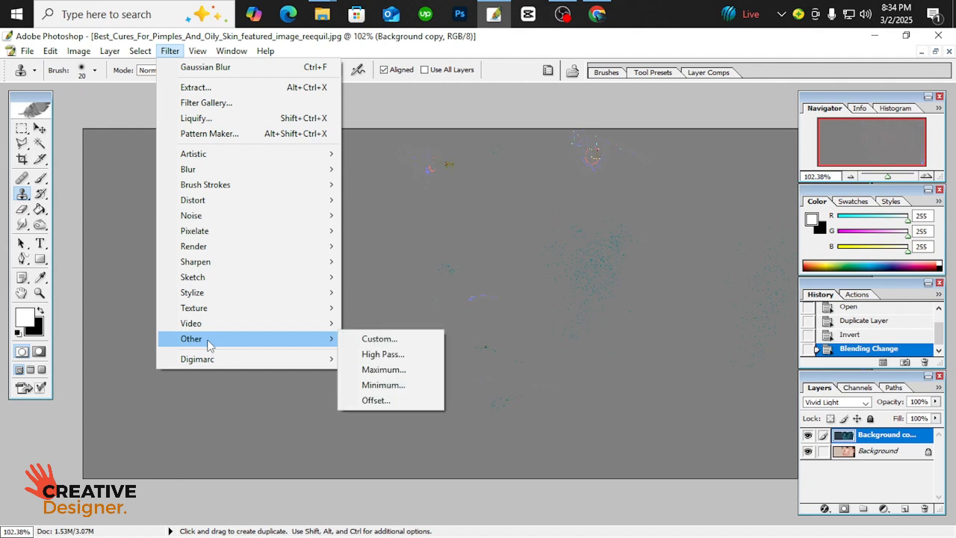
pyautogui.click(383, 355)
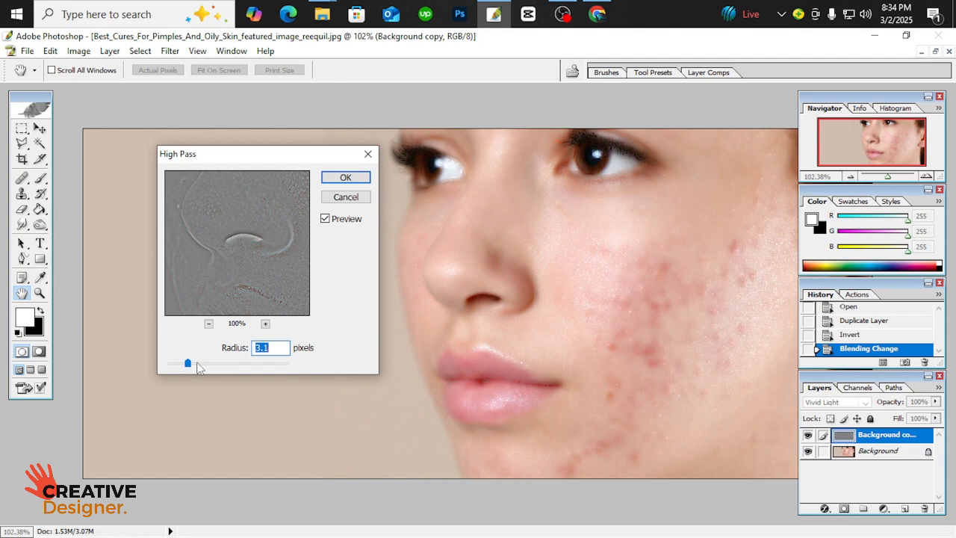
pyautogui.moveTo(187, 363); pyautogui.dragTo(213, 364)
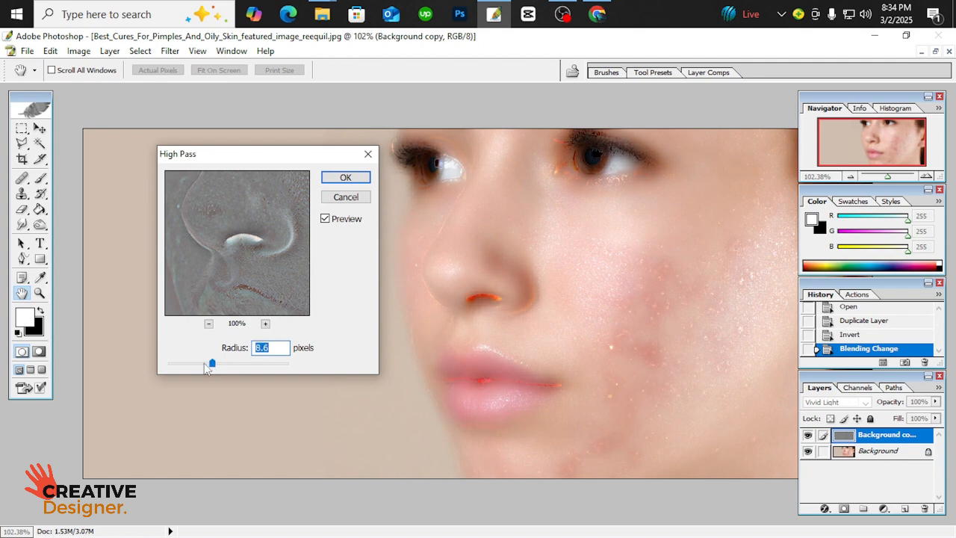
pyautogui.moveTo(211, 364); pyautogui.dragTo(207, 364)
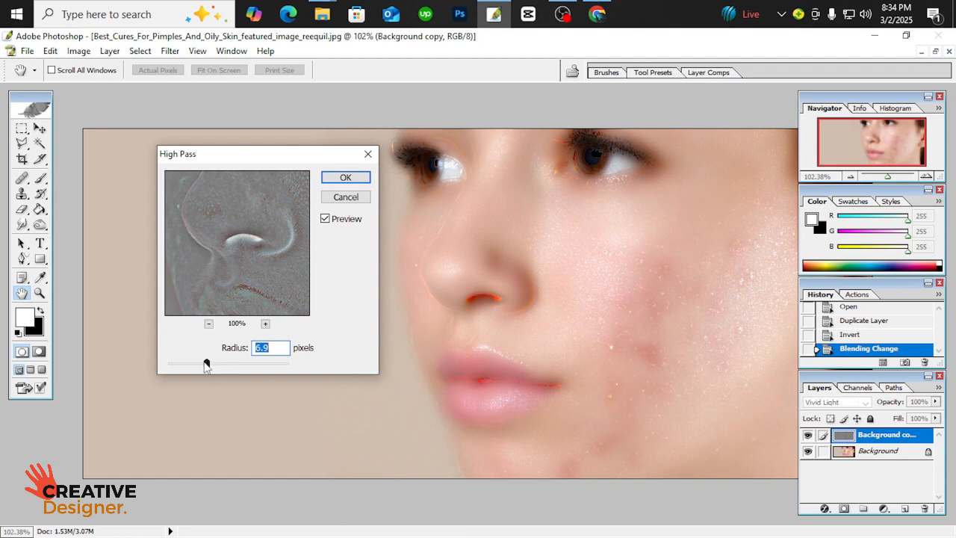
pyautogui.moveTo(207, 364); pyautogui.dragTo(202, 364)
pyautogui.click(345, 178)
pyautogui.press('s')
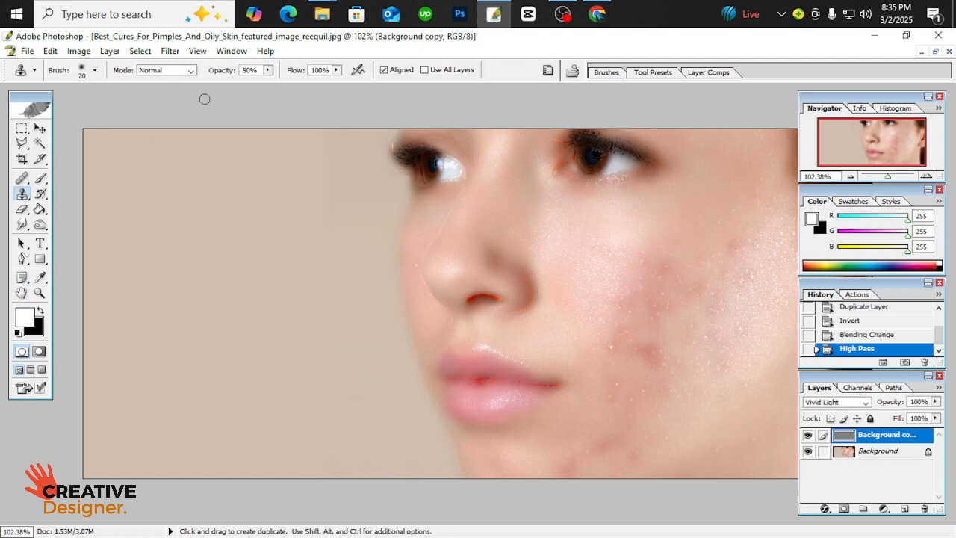
# Apply a Gaussian Blur with a radius of 0.2 pixels to the Background copy
pyautogui.click(170, 50)
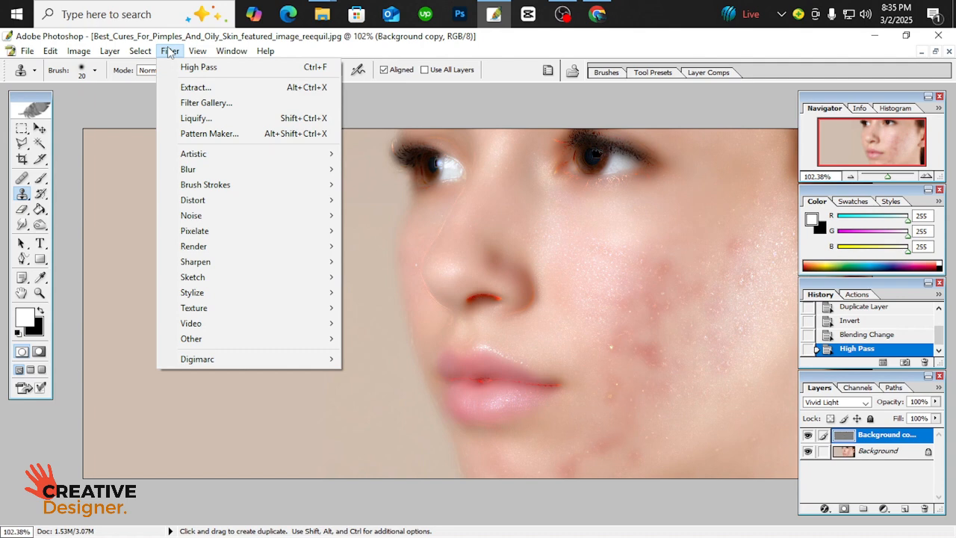
pyautogui.moveTo(215, 338)
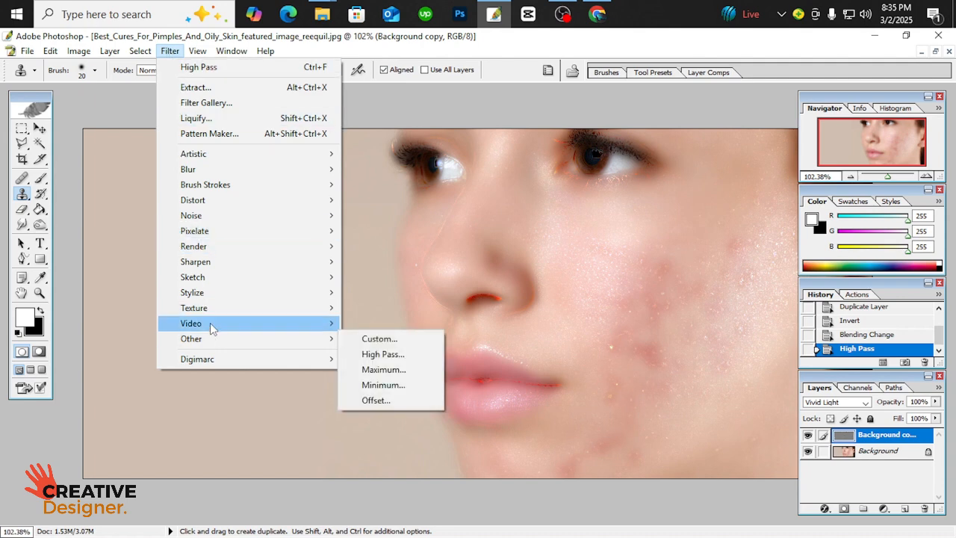
pyautogui.moveTo(196, 173)
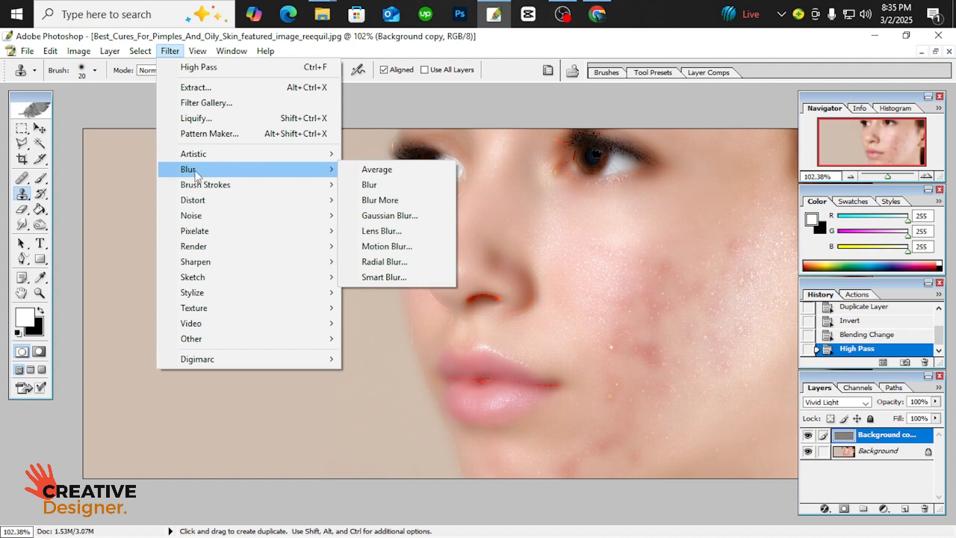
pyautogui.click(386, 216)
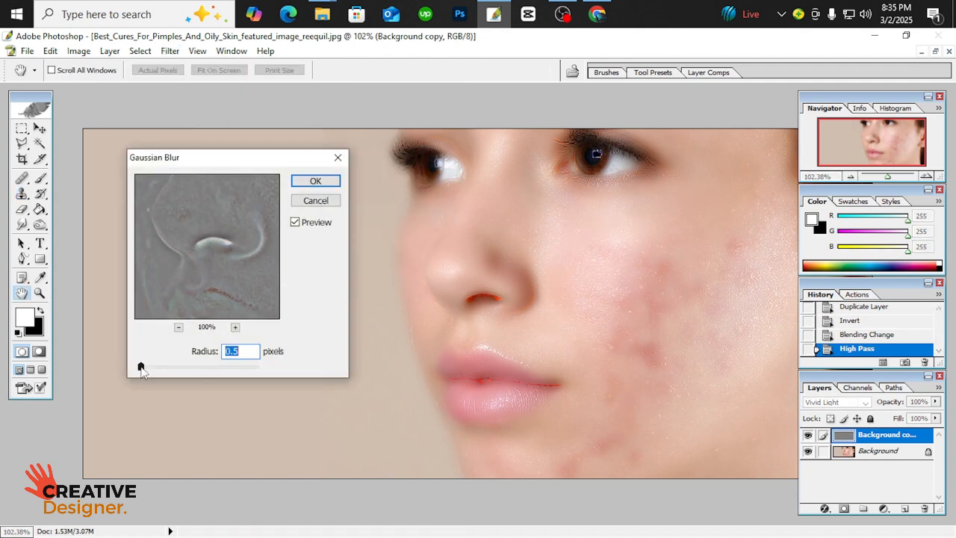
pyautogui.moveTo(141, 371); pyautogui.dragTo(138, 371)
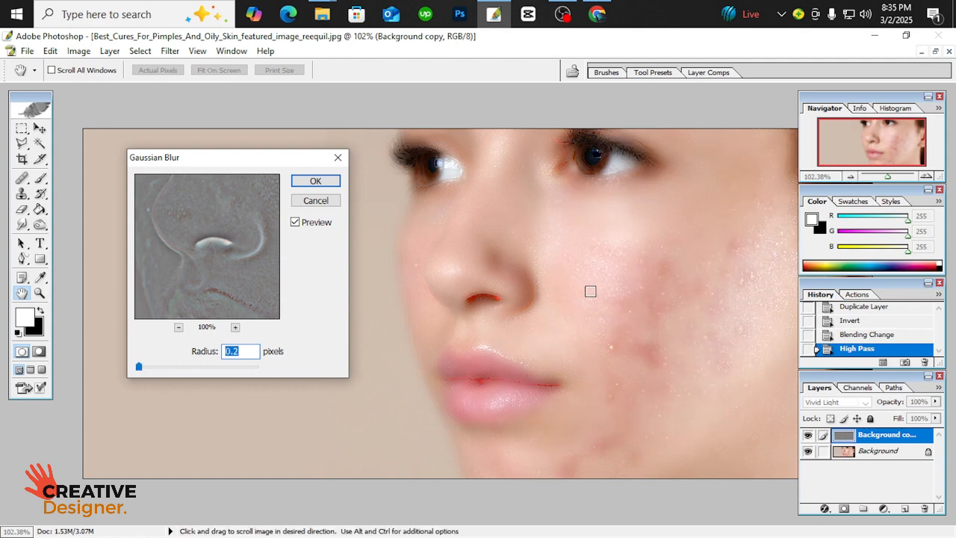
pyautogui.click(316, 182)
pyautogui.press('s')
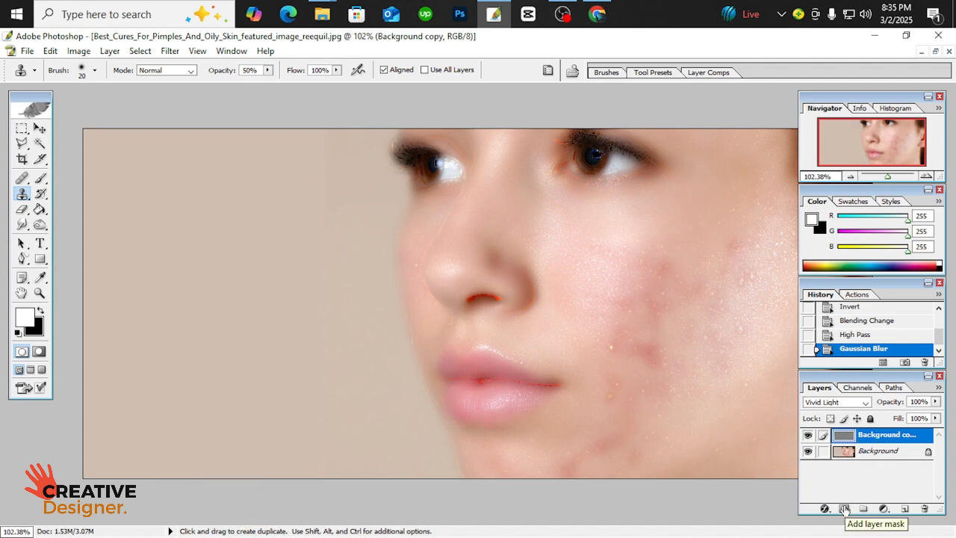
# Add a layer mask to the Background copy and invert it to black to hide the smoothing effect
pyautogui.click(844, 509)
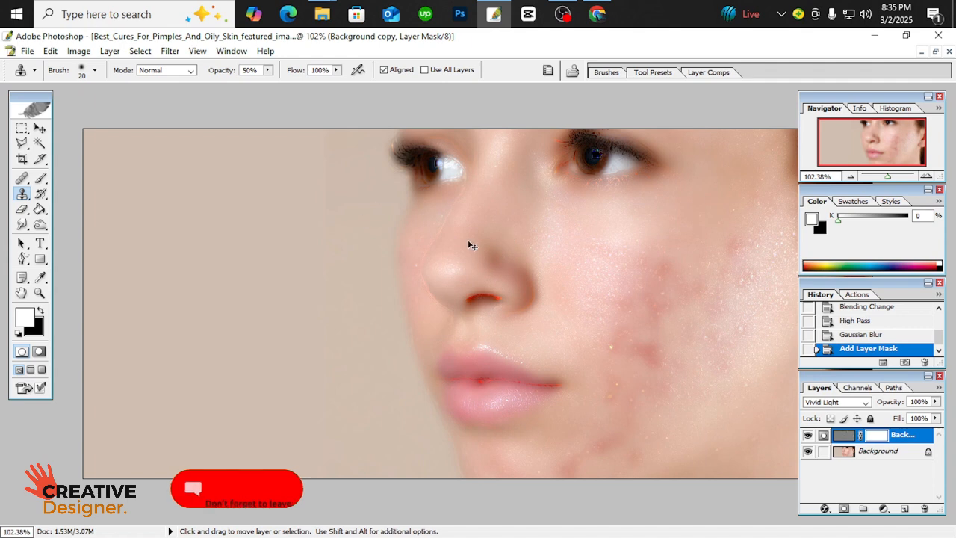
pyautogui.hotkey('ctrl', 'i')
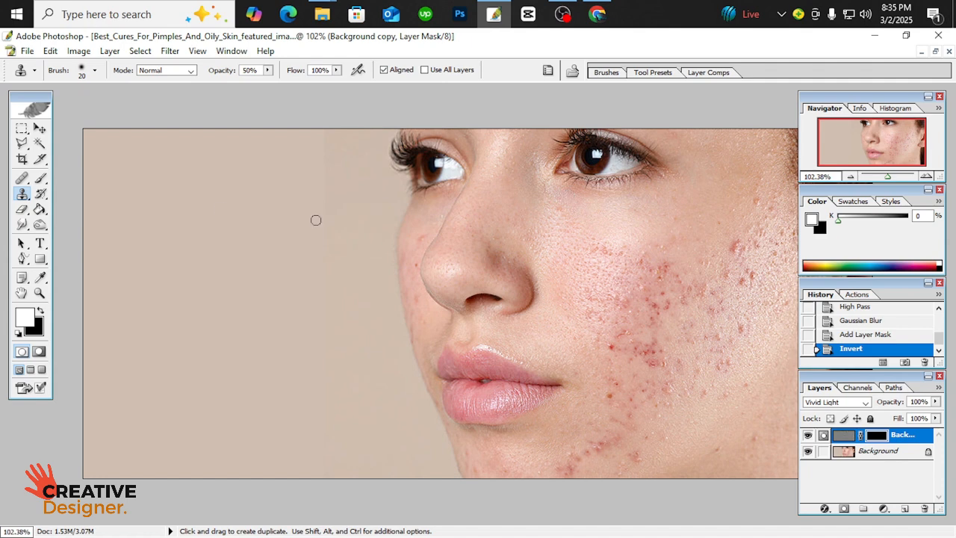
# Paint white on the mask with a size 60 brush over the near cheek and chin to reveal the smoothing
pyautogui.click(41, 178)
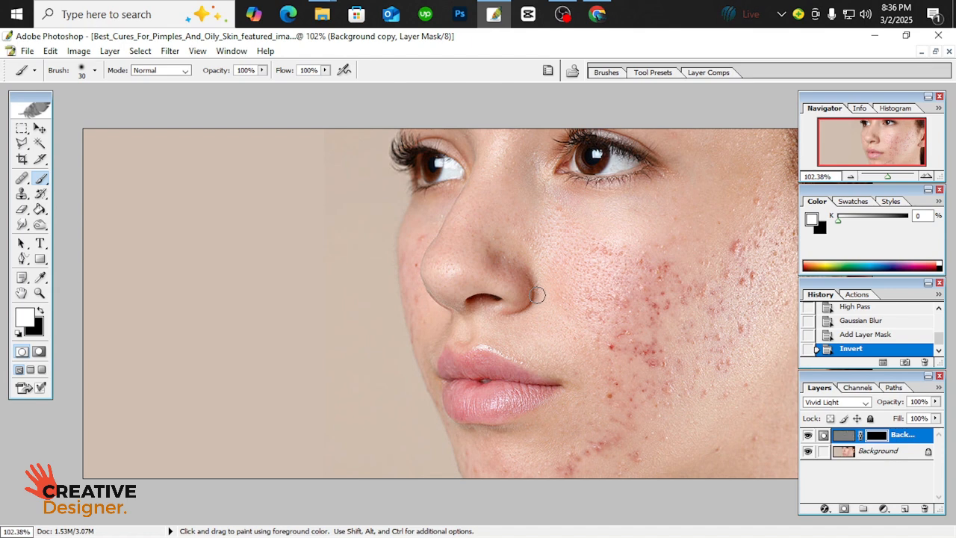
pyautogui.press(']')
pyautogui.press(']')
pyautogui.press(']')
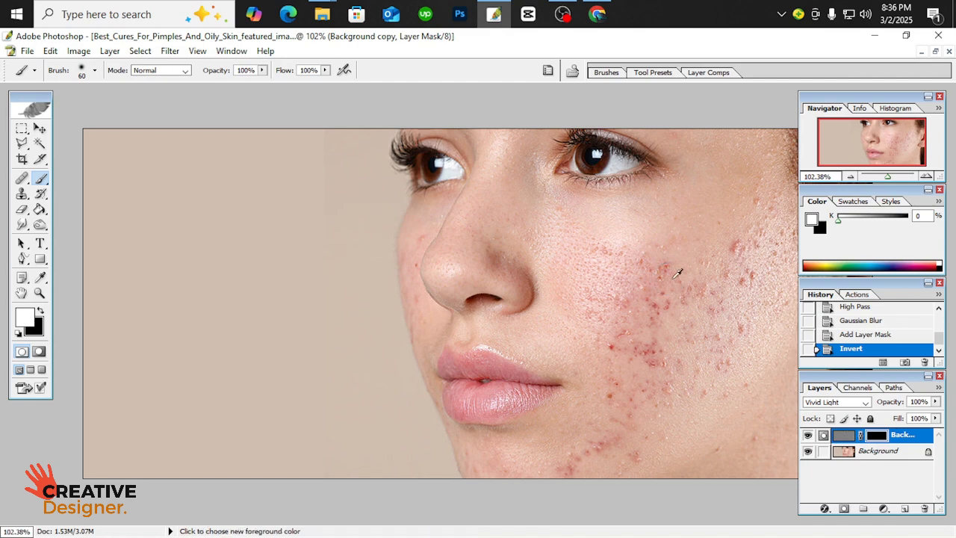
pyautogui.keyDown('alt'); pyautogui.scroll(-1, 676, 278); pyautogui.keyUp('alt')
pyautogui.keyDown('alt'); pyautogui.scroll(3, 679, 278); pyautogui.keyUp('alt')
pyautogui.moveTo(723, 289); pyautogui.dragTo(414, 241)
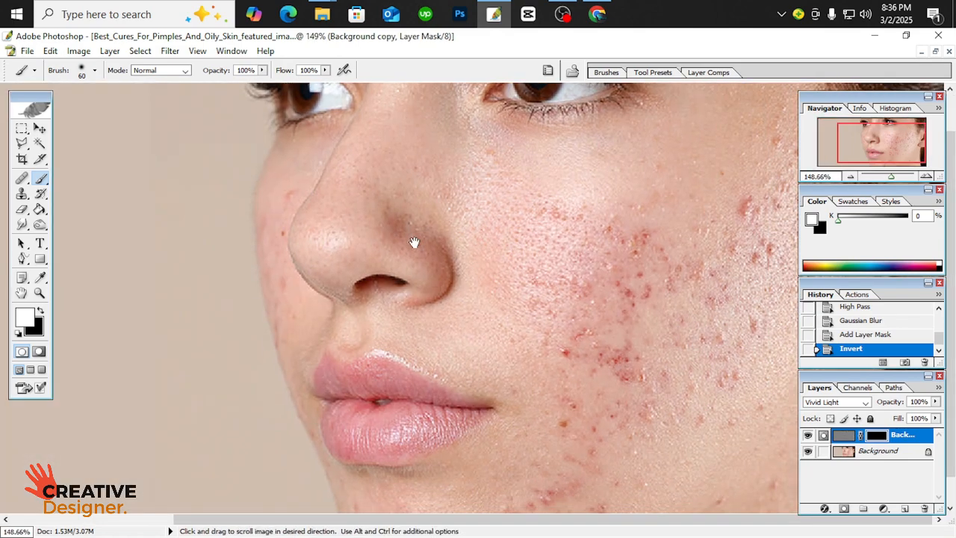
pyautogui.press('Tab')
pyautogui.moveTo(534, 218)
pyautogui.mouseDown()
pyautogui.moveTo(528, 191)
pyautogui.moveTo(626, 218)
pyautogui.moveTo(624, 238)
pyautogui.moveTo(692, 269)
pyautogui.moveTo(736, 236)
pyautogui.moveTo(751, 210)
pyautogui.moveTo(759, 248)
pyautogui.moveTo(711, 310)
pyautogui.moveTo(721, 302)
pyautogui.moveTo(746, 330)
pyautogui.moveTo(710, 362)
pyautogui.moveTo(636, 352)
pyautogui.moveTo(631, 317)
pyautogui.moveTo(592, 335)
pyautogui.moveTo(572, 327)
pyautogui.moveTo(576, 344)
pyautogui.moveTo(601, 346)
pyautogui.moveTo(575, 469)
pyautogui.moveTo(543, 495)
pyautogui.moveTo(486, 509)
pyautogui.mouseUp()
pyautogui.moveTo(554, 496)
pyautogui.mouseDown()
pyautogui.moveTo(581, 361)
pyautogui.moveTo(783, 382)
pyautogui.moveTo(816, 248)
pyautogui.moveTo(830, 252)
pyautogui.moveTo(832, 193)
pyautogui.moveTo(806, 150)
pyautogui.moveTo(805, 123)
pyautogui.moveTo(786, 165)
pyautogui.moveTo(736, 227)
pyautogui.moveTo(685, 218)
pyautogui.moveTo(610, 259)
pyautogui.moveTo(553, 233)
pyautogui.moveTo(531, 243)
pyautogui.moveTo(531, 279)
pyautogui.moveTo(549, 323)
pyautogui.moveTo(585, 301)
pyautogui.moveTo(621, 321)
pyautogui.moveTo(637, 362)
pyautogui.moveTo(679, 253)
pyautogui.moveTo(679, 216)
pyautogui.moveTo(631, 210)
pyautogui.moveTo(666, 218)
pyautogui.moveTo(720, 201)
pyautogui.moveTo(761, 210)
pyautogui.moveTo(777, 200)
pyautogui.moveTo(589, 255)
pyautogui.moveTo(605, 241)
pyautogui.moveTo(570, 237)
pyautogui.moveTo(504, 130)
pyautogui.moveTo(491, 195)
pyautogui.moveTo(486, 182)
pyautogui.moveTo(513, 232)
pyautogui.moveTo(528, 328)
pyautogui.moveTo(537, 310)
pyautogui.moveTo(576, 410)
pyautogui.moveTo(585, 391)
pyautogui.moveTo(525, 449)
pyautogui.moveTo(400, 496)
pyautogui.moveTo(449, 508)
pyautogui.moveTo(517, 487)
pyautogui.mouseUp()
pyautogui.press('space')
pyautogui.moveTo(563, 435); pyautogui.dragTo(544, 355)
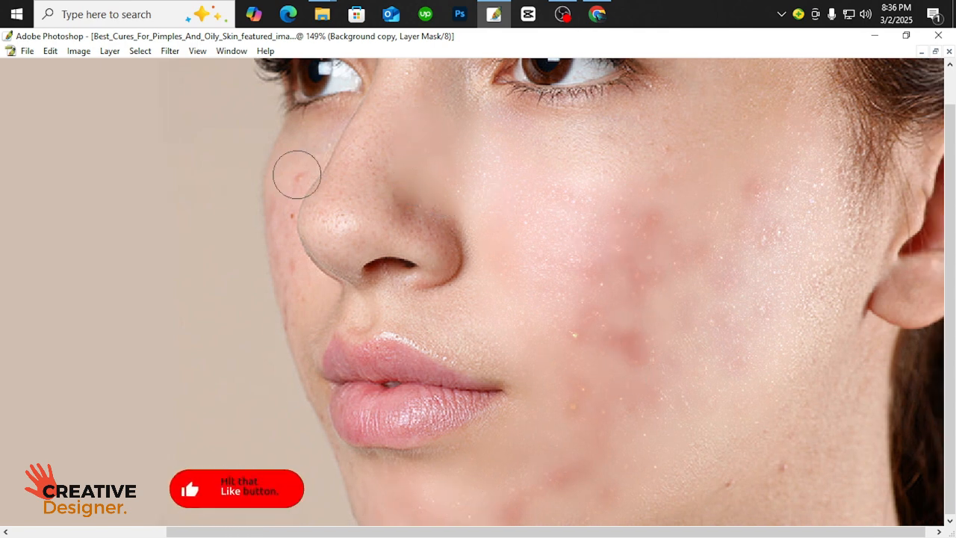
# Paint the smoothing onto the far cheek beside the nose with a smaller brush
pyautogui.press('[')
pyautogui.press('[')
pyautogui.press('[')
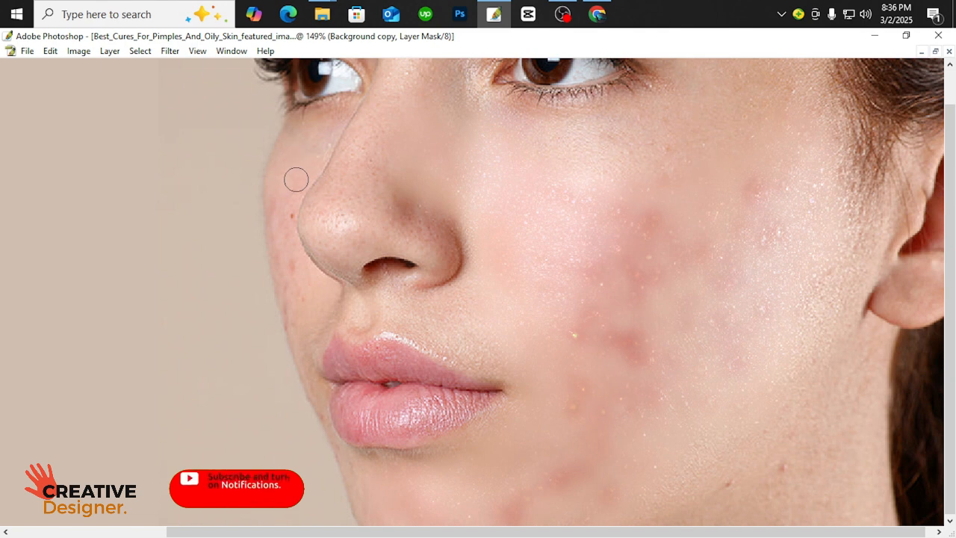
pyautogui.moveTo(280, 234)
pyautogui.mouseDown()
pyautogui.moveTo(285, 307)
pyautogui.moveTo(297, 313)
pyautogui.moveTo(305, 274)
pyautogui.moveTo(289, 255)
pyautogui.moveTo(286, 213)
pyautogui.moveTo(297, 174)
pyautogui.mouseUp()
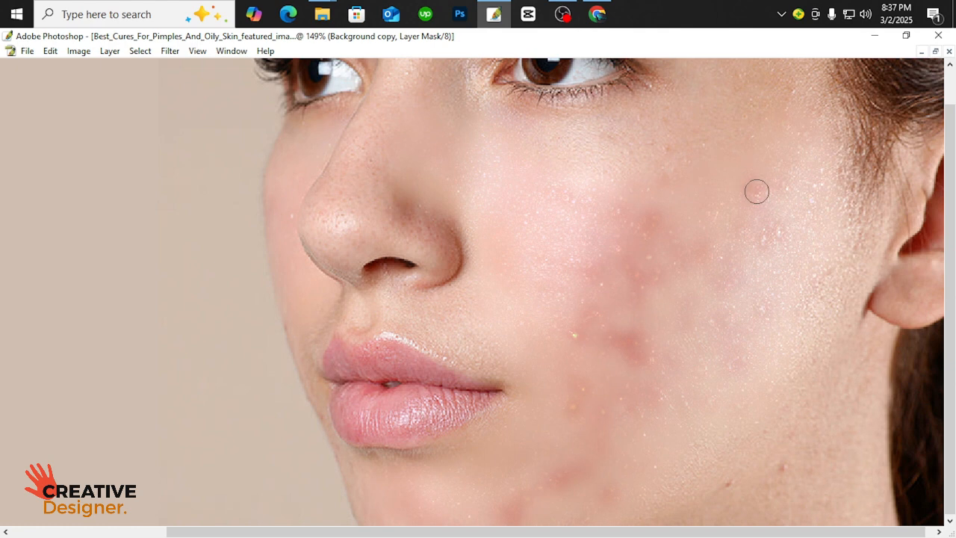
# Touch up the mask on the near cheek toward the ear with a slightly larger brush and view the whole image
pyautogui.press(']')
pyautogui.click(780, 227)
pyautogui.scroll(5, 654, 339)
pyautogui.scroll(-15, 670, 334)
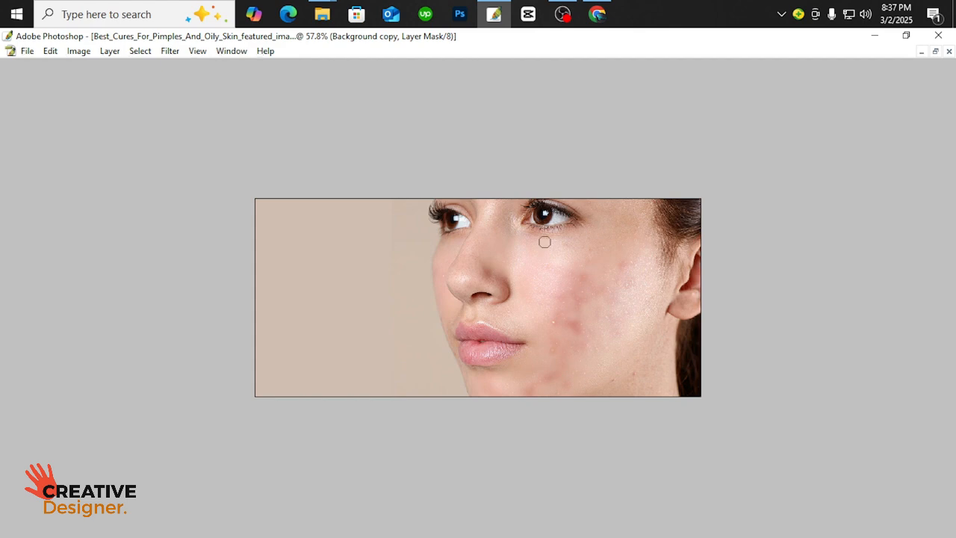
# Compare the portrait before and after the smoothing by toggling the visibility of the Background copy layer
pyautogui.press('Tab')
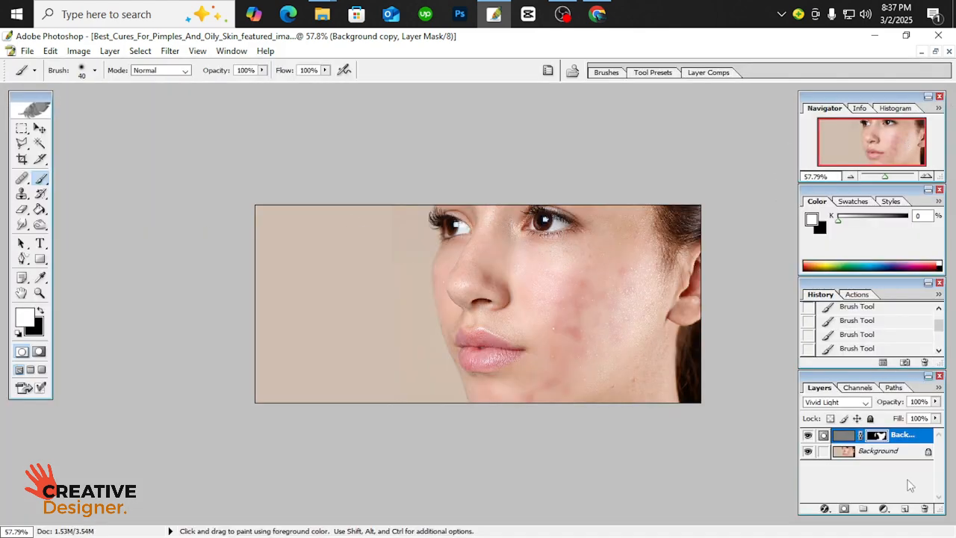
pyautogui.scroll(-1, 678, 305)
pyautogui.scroll(3, 678, 310)
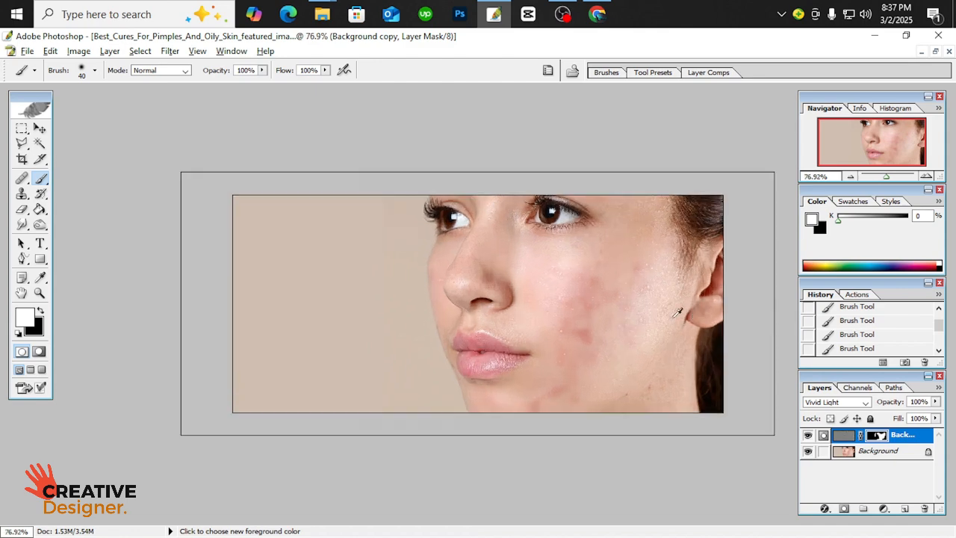
pyautogui.press('space')
pyautogui.click(808, 435)
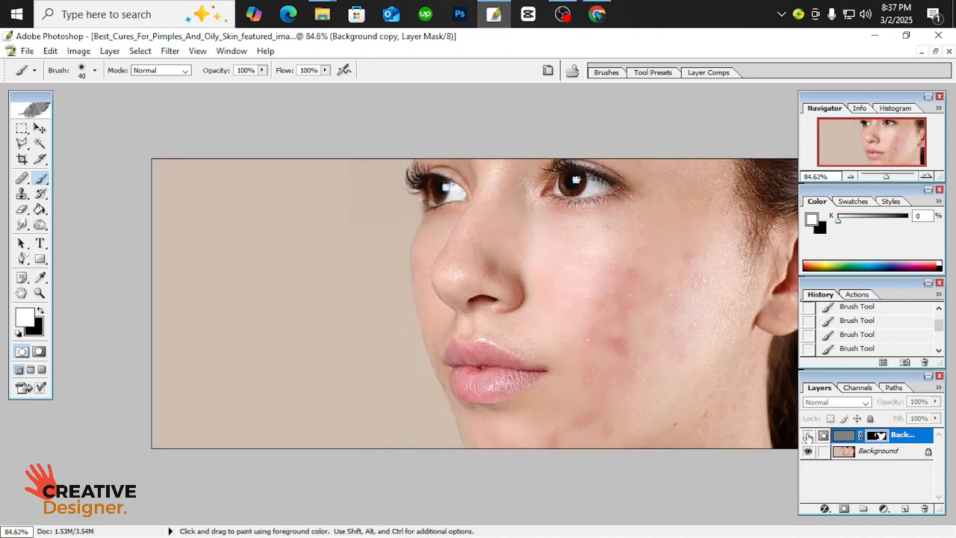
pyautogui.click(807, 435)
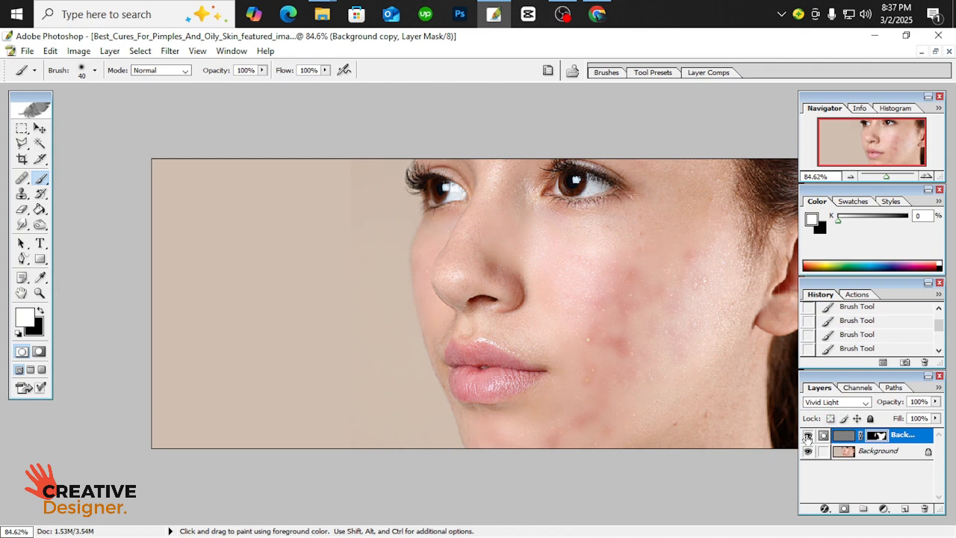
pyautogui.click(806, 435)
pyautogui.click(806, 435)
pyautogui.click(935, 51)
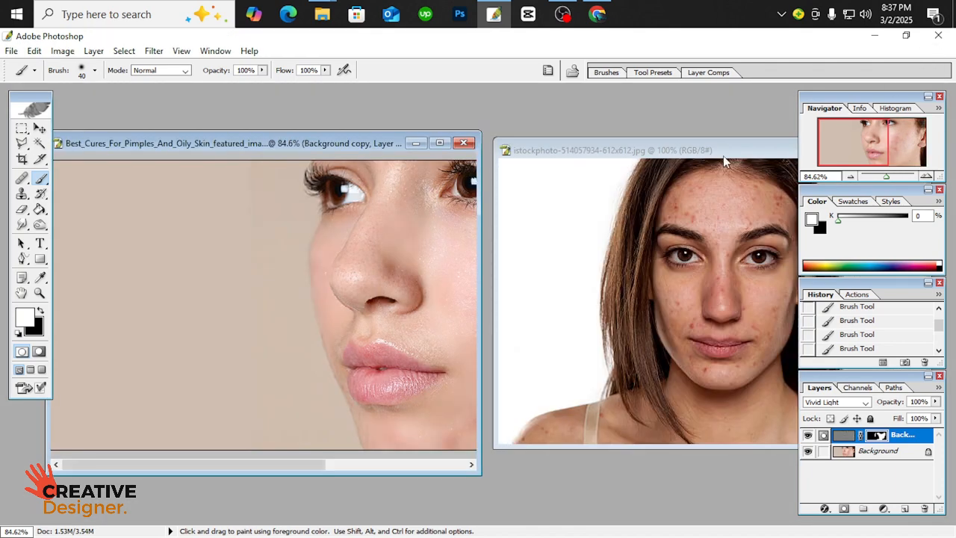
pyautogui.moveTo(700, 149); pyautogui.dragTo(565, 162)
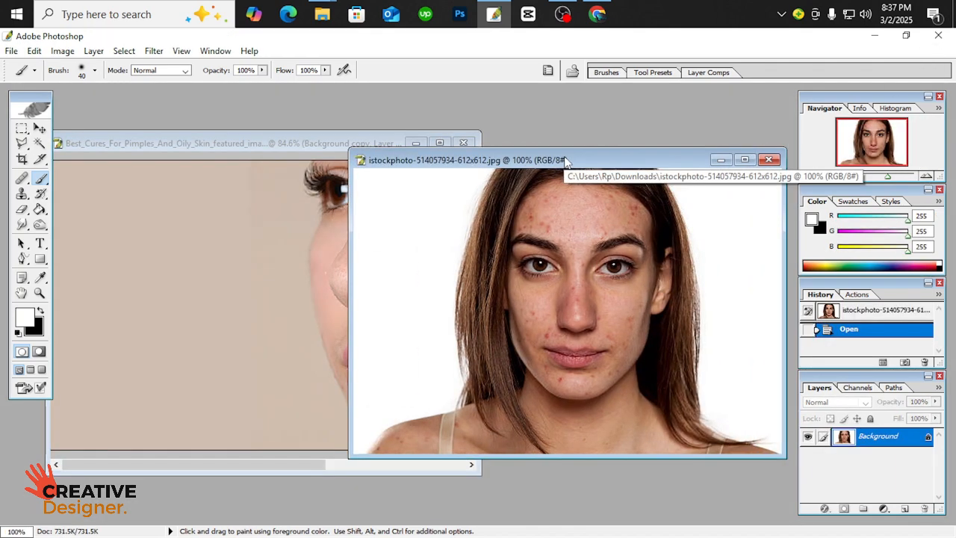
pyautogui.doubleClick(606, 161)
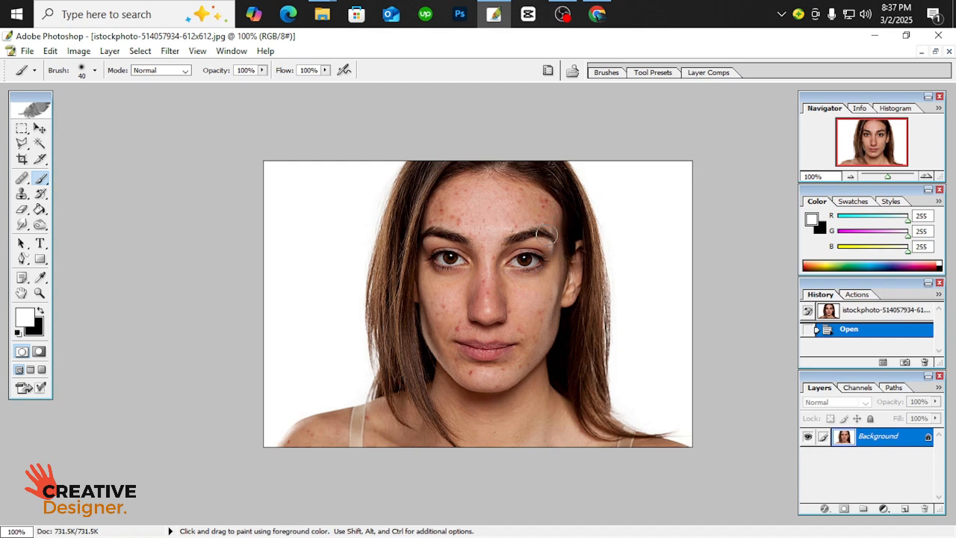
pyautogui.scroll(-2, 551, 269)
pyautogui.scroll(10, 551, 270)
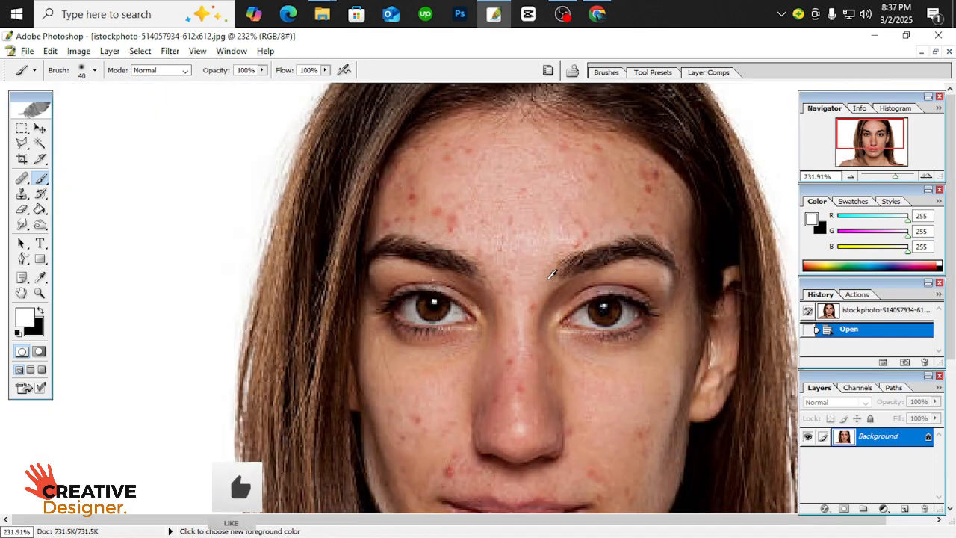
pyautogui.scroll(-4, 571, 272)
pyautogui.scroll(-3, 575, 266)
pyautogui.scroll(2, 575, 262)
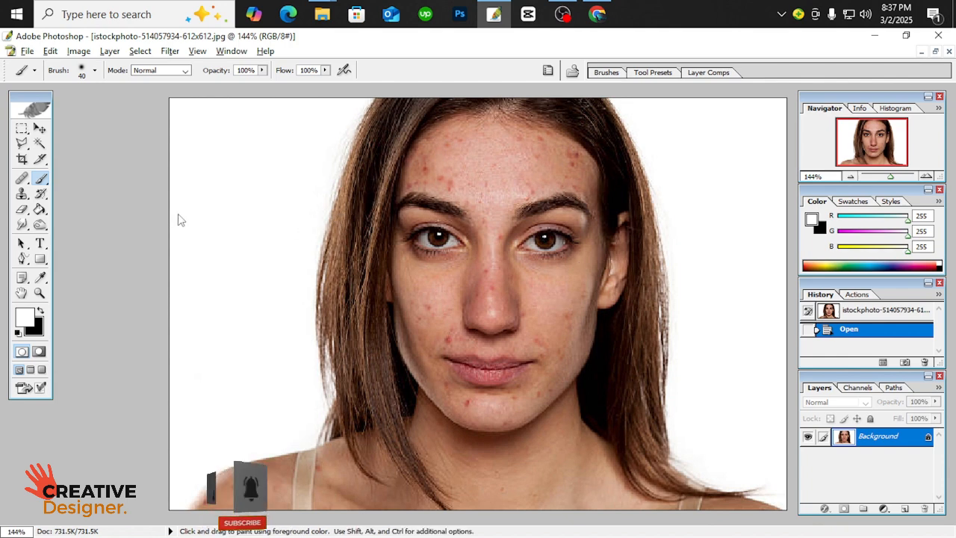
# Use the Clone Stamp at size 20 and 50% opacity to cover the blemishes on the left side of the forehead with clean skin
pyautogui.click(23, 194)
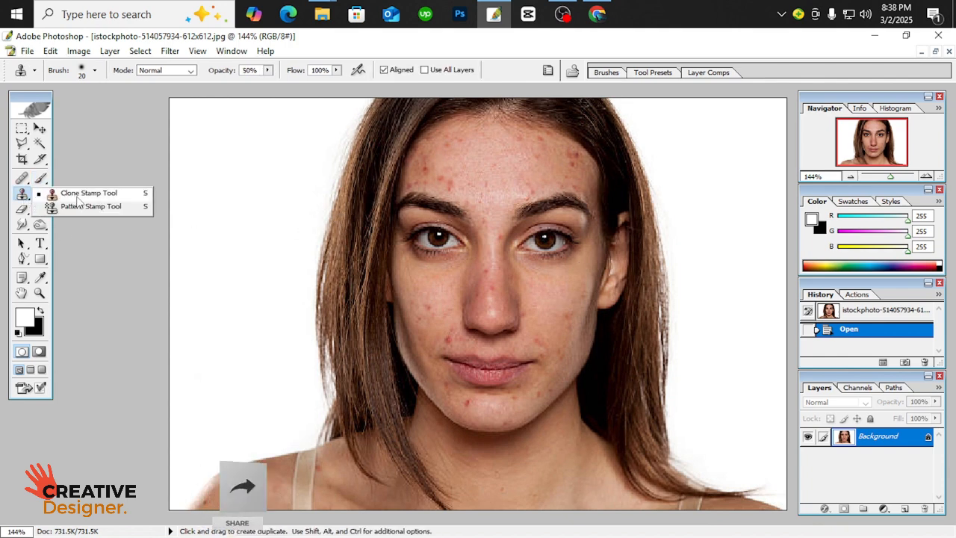
pyautogui.click(79, 195)
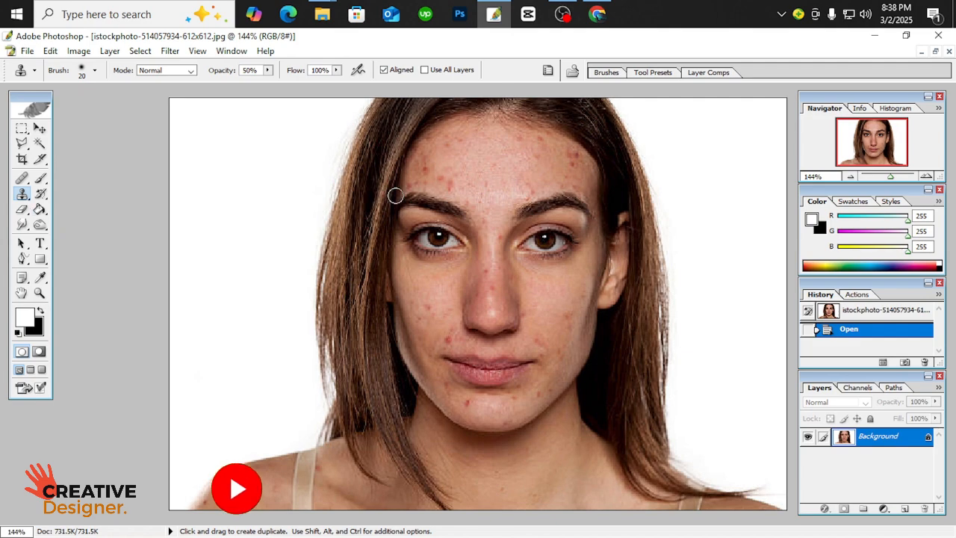
pyautogui.scroll(-1, 551, 199)
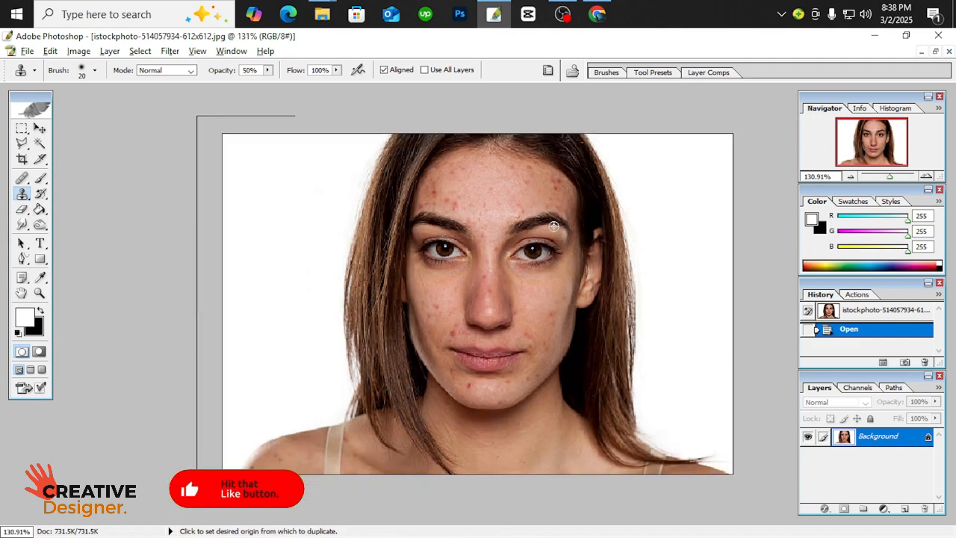
pyautogui.scroll(6, 553, 228)
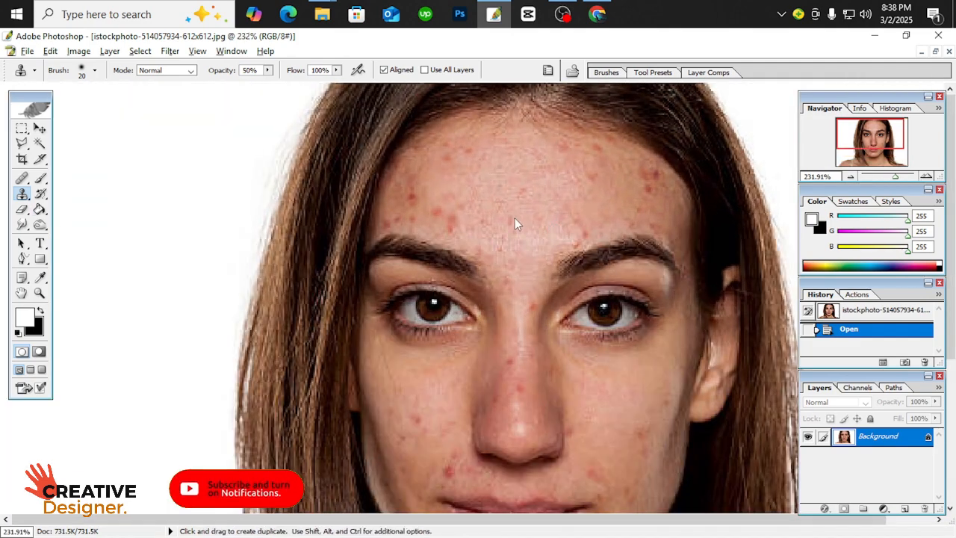
pyautogui.click(502, 202)
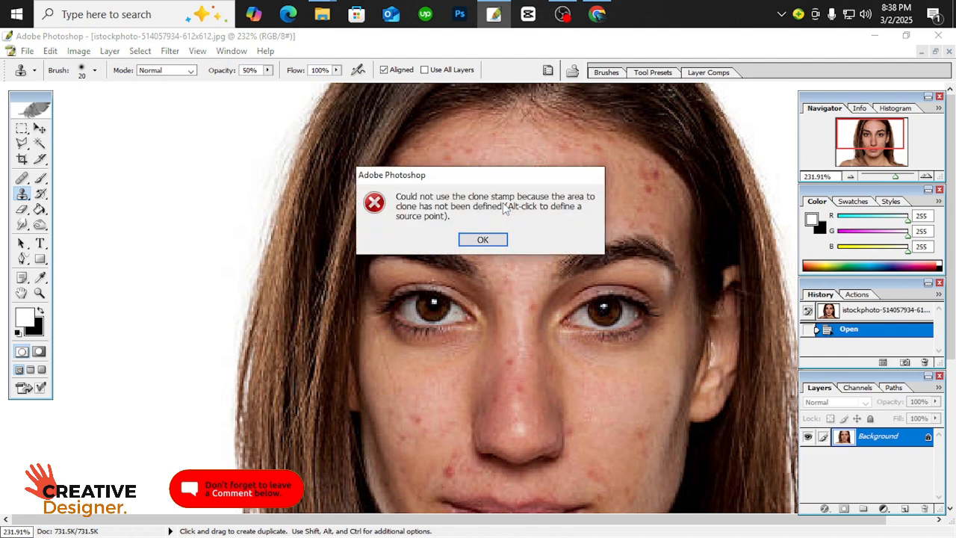
pyautogui.press('Return')
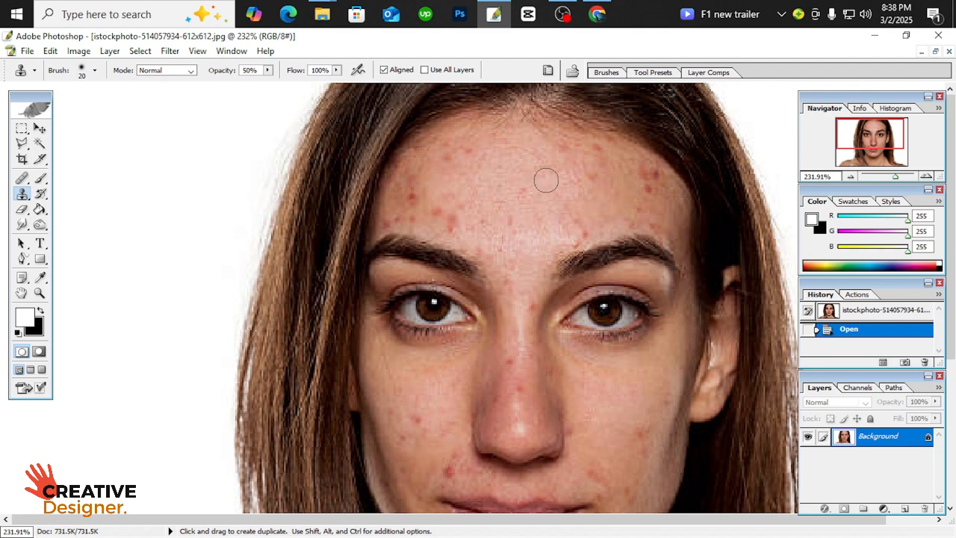
pyautogui.keyDown('alt'); pyautogui.click(505, 177); pyautogui.keyUp('alt')
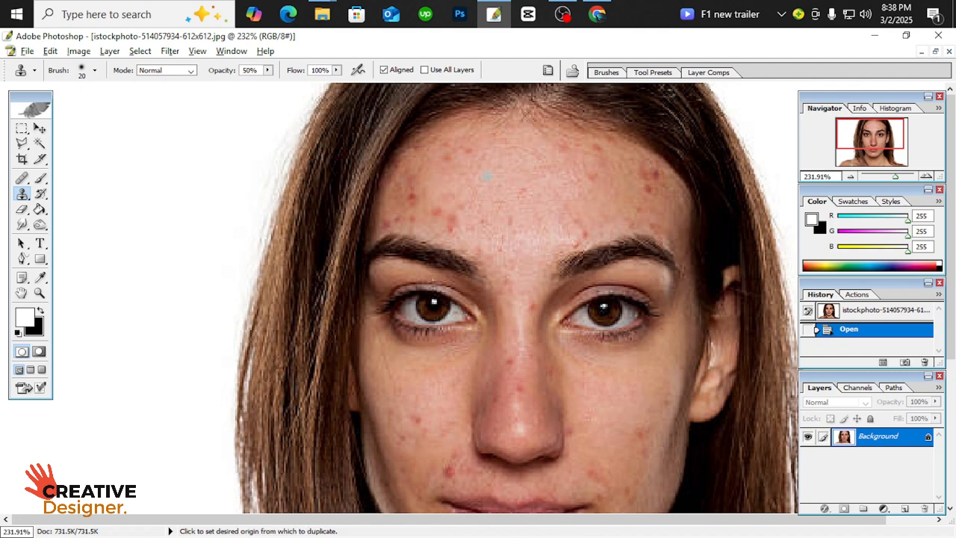
pyautogui.click(456, 219)
pyautogui.click(454, 221)
pyautogui.click(450, 223)
pyautogui.click(446, 220)
pyautogui.click(443, 218)
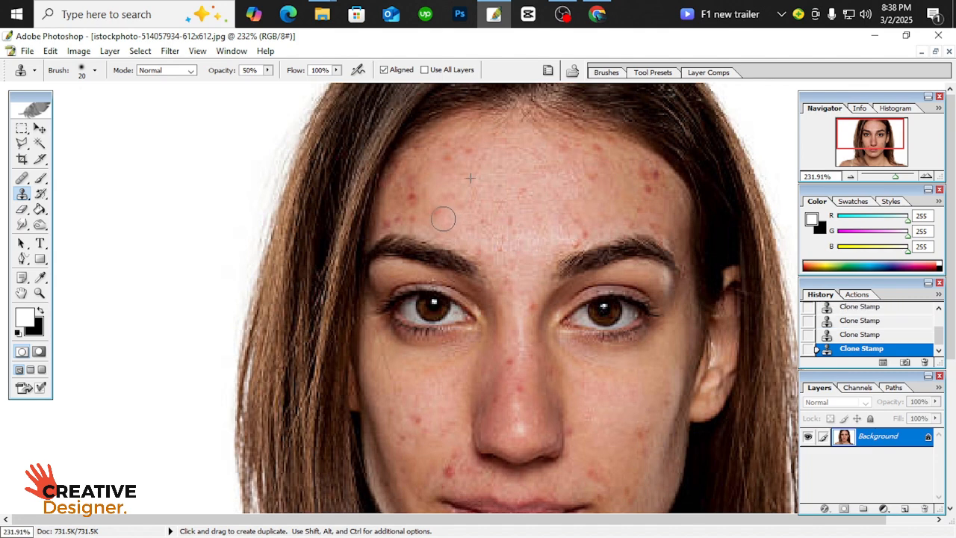
pyautogui.click(437, 213)
pyautogui.click(412, 196)
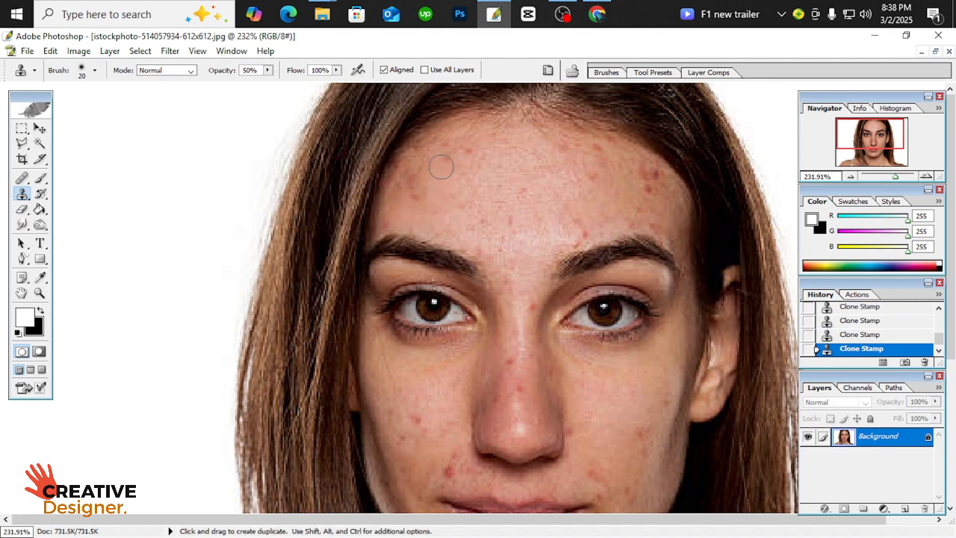
# Clone clean skin over the blemishes on the middle and right side of the forehead
pyautogui.keyDown('alt'); pyautogui.click(483, 191); pyautogui.keyUp('alt')
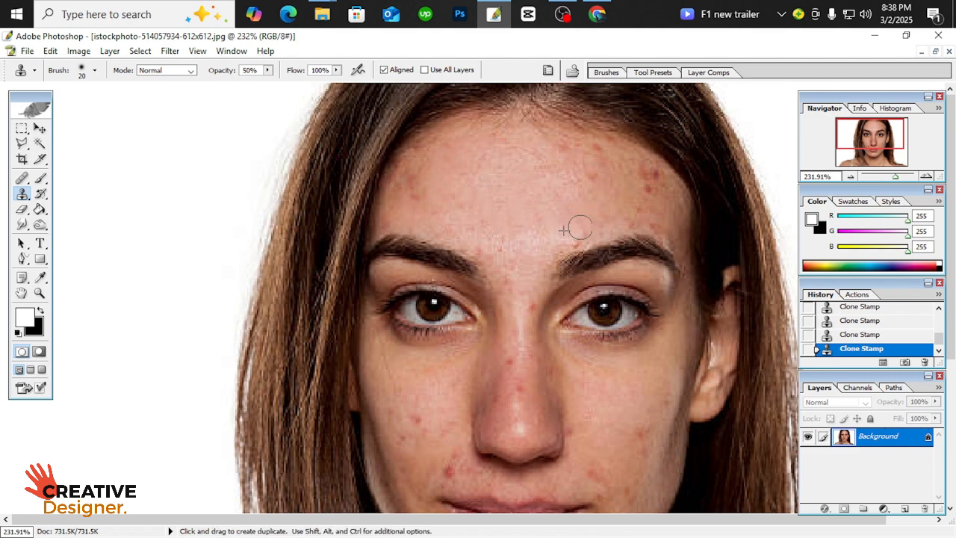
pyautogui.keyDown('alt'); pyautogui.click(605, 216); pyautogui.keyUp('alt')
pyautogui.click(635, 216)
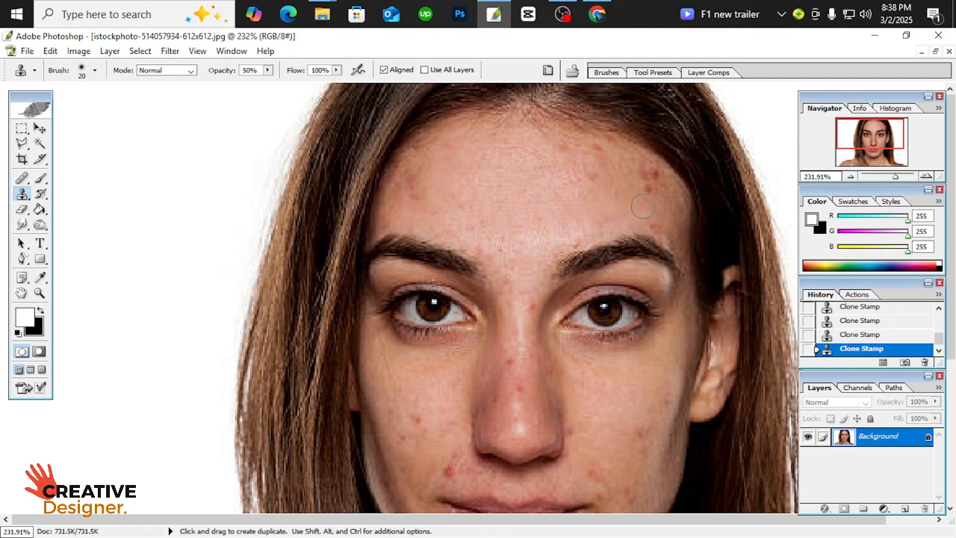
pyautogui.keyDown('alt'); pyautogui.click(621, 219); pyautogui.keyUp('alt')
pyautogui.click(637, 201)
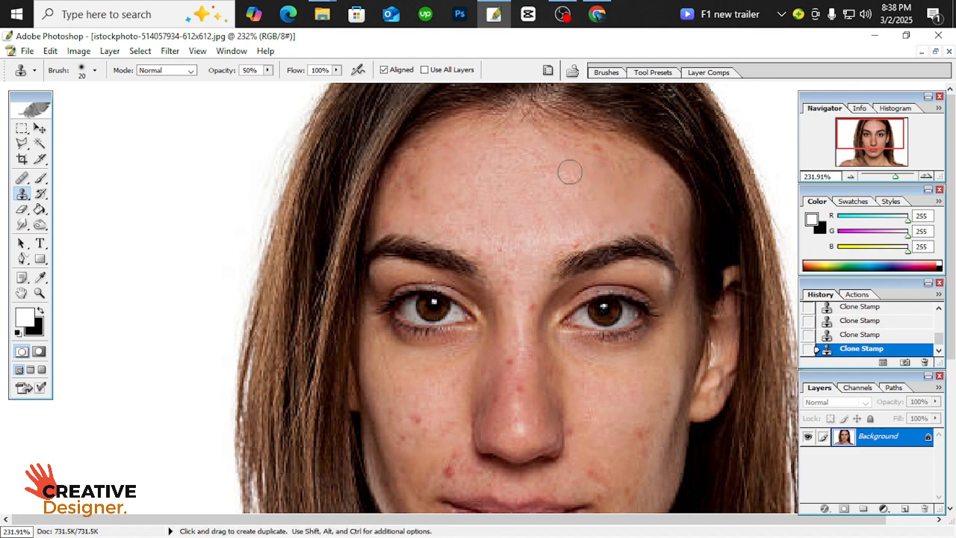
# Clone clean skin from the bridge of the nose over the red spot just below it
pyautogui.moveTo(534, 256); pyautogui.dragTo(496, 139)
pyautogui.keyDown('alt'); pyautogui.click(486, 241); pyautogui.keyUp('alt')
pyautogui.click(480, 258)
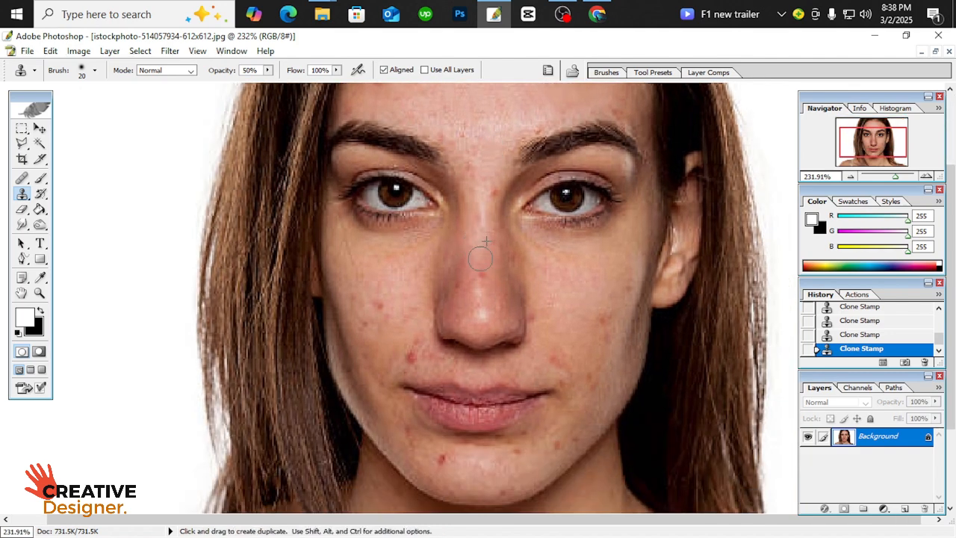
# Clone smooth skin over the red spots on the cheek in the left half of the portrait
pyautogui.keyDown('alt'); pyautogui.click(397, 281); pyautogui.keyUp('alt')
pyautogui.click(381, 306)
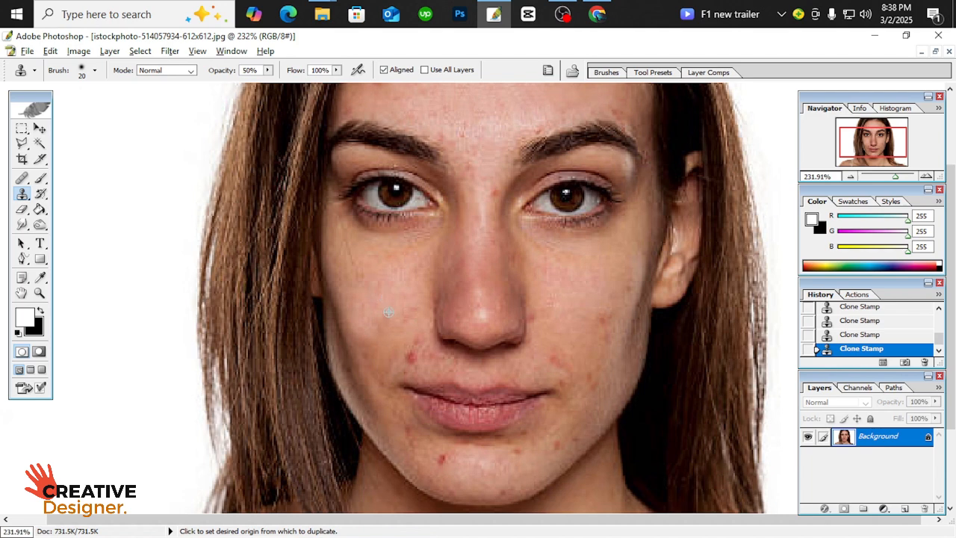
pyautogui.keyDown('alt'); pyautogui.click(389, 312); pyautogui.keyUp('alt')
pyautogui.click(390, 322)
pyautogui.keyDown('alt'); pyautogui.click(399, 271); pyautogui.keyUp('alt')
pyautogui.moveTo(405, 300); pyautogui.dragTo(408, 314)
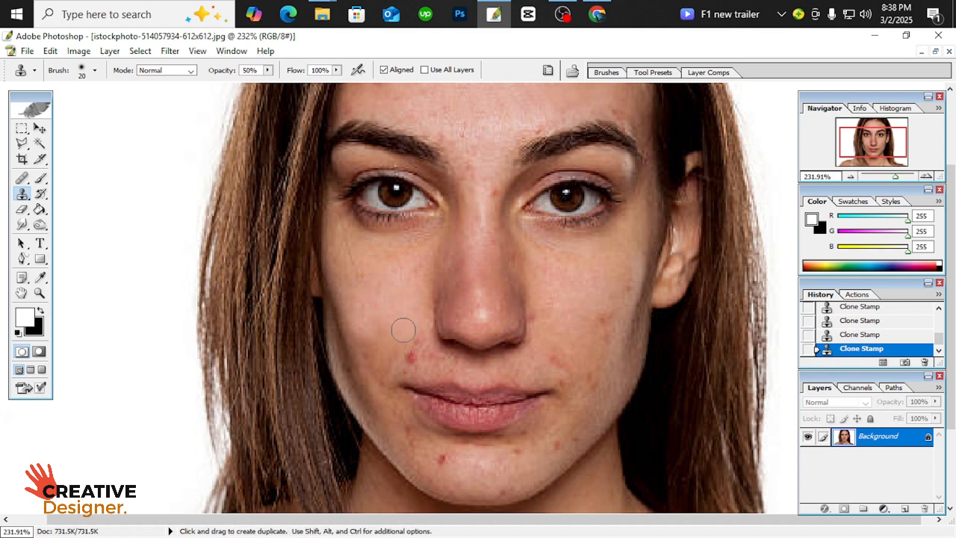
# Clone nearby cheek skin over the red blemishes above the left corner of the mouth
pyautogui.keyDown('alt'); pyautogui.click(401, 327); pyautogui.keyUp('alt')
pyautogui.click(415, 339)
pyautogui.keyDown('alt'); pyautogui.click(407, 330); pyautogui.keyUp('alt')
pyautogui.click(411, 348)
pyautogui.click(410, 353)
pyautogui.keyDown('alt'); pyautogui.click(407, 329); pyautogui.keyUp('alt')
pyautogui.click(418, 347)
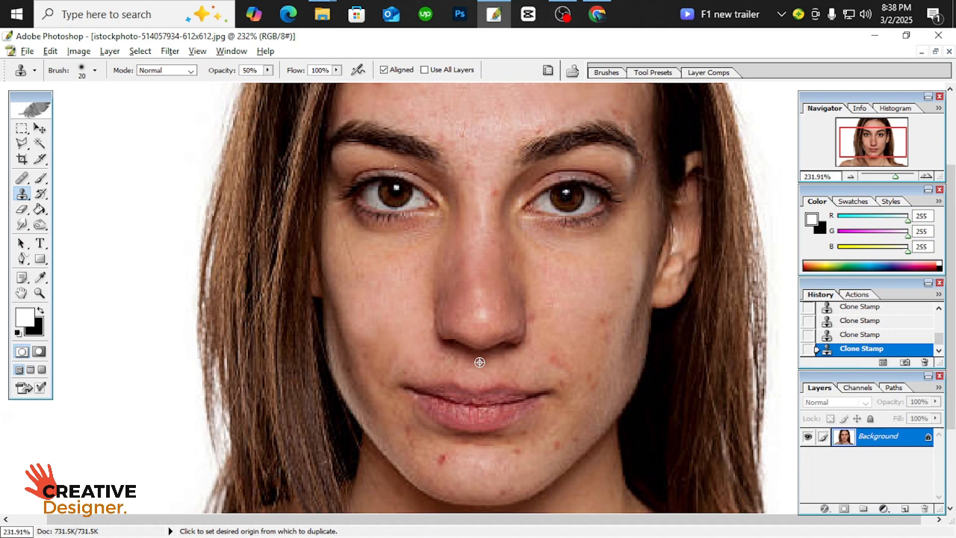
# Clone clean skin over the blemishes on the right cheek and beside the right corner of the mouth
pyautogui.keyDown('alt'); pyautogui.click(558, 336); pyautogui.keyUp('alt')
pyautogui.click(556, 363)
pyautogui.keyDown('alt'); pyautogui.click(577, 347); pyautogui.keyUp('alt')
pyautogui.click(568, 378)
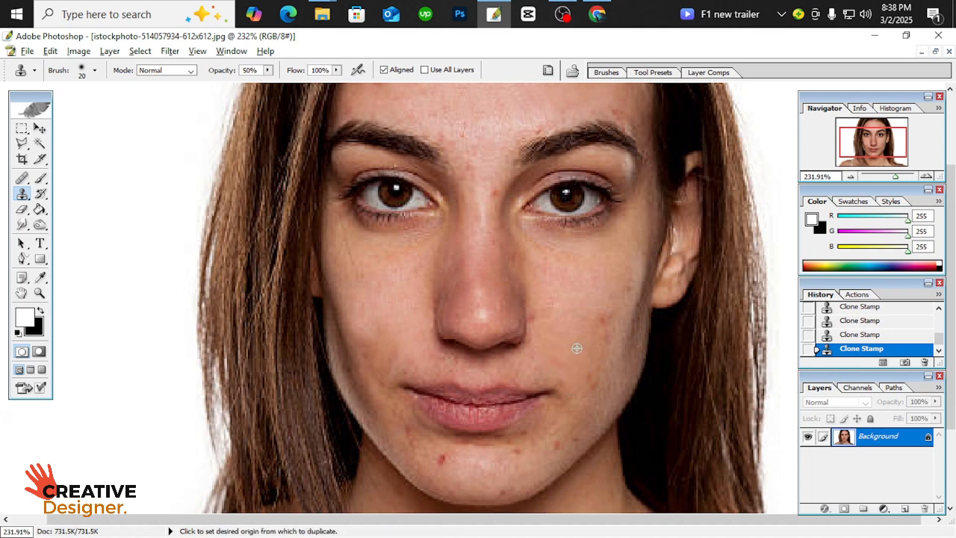
pyautogui.keyDown('alt'); pyautogui.click(576, 348); pyautogui.keyUp('alt')
pyautogui.click(591, 378)
pyautogui.keyDown('alt'); pyautogui.click(578, 345); pyautogui.keyUp('alt')
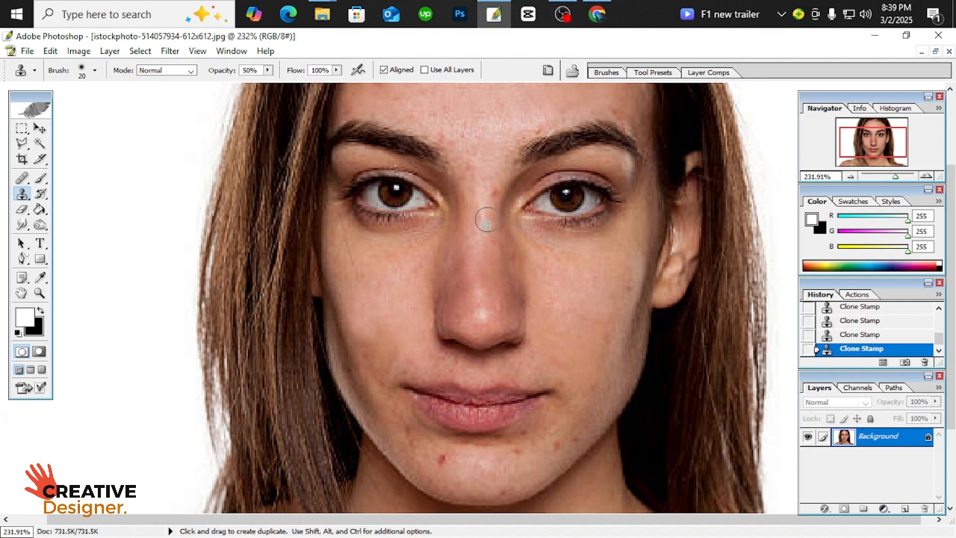
# Clone clean skin over the blemishes along the lower right jaw, on the chin and below the left mouth corner
pyautogui.keyDown('alt'); pyautogui.click(573, 423); pyautogui.keyUp('alt')
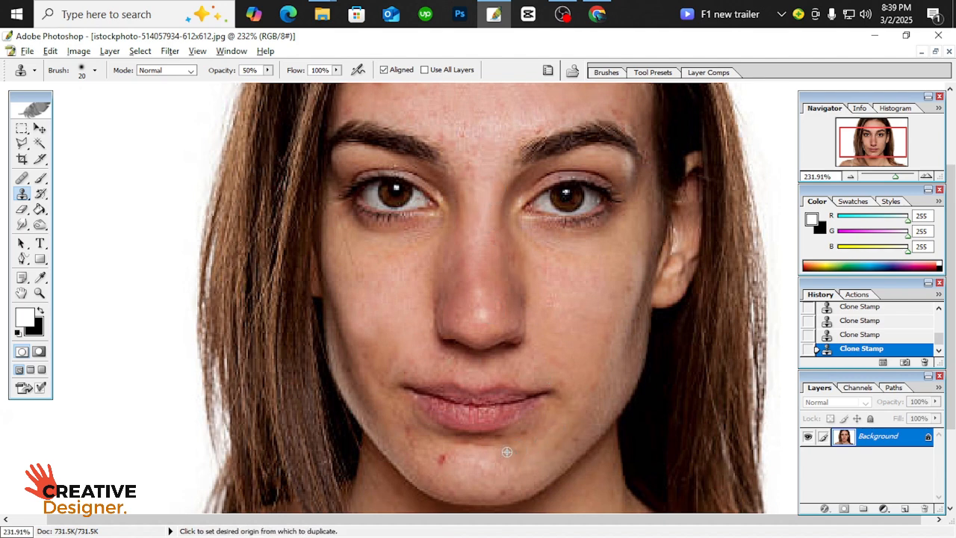
pyautogui.keyDown('alt'); pyautogui.click(476, 468); pyautogui.keyUp('alt')
pyautogui.click(443, 458)
pyautogui.keyDown('alt'); pyautogui.click(467, 480); pyautogui.keyUp('alt')
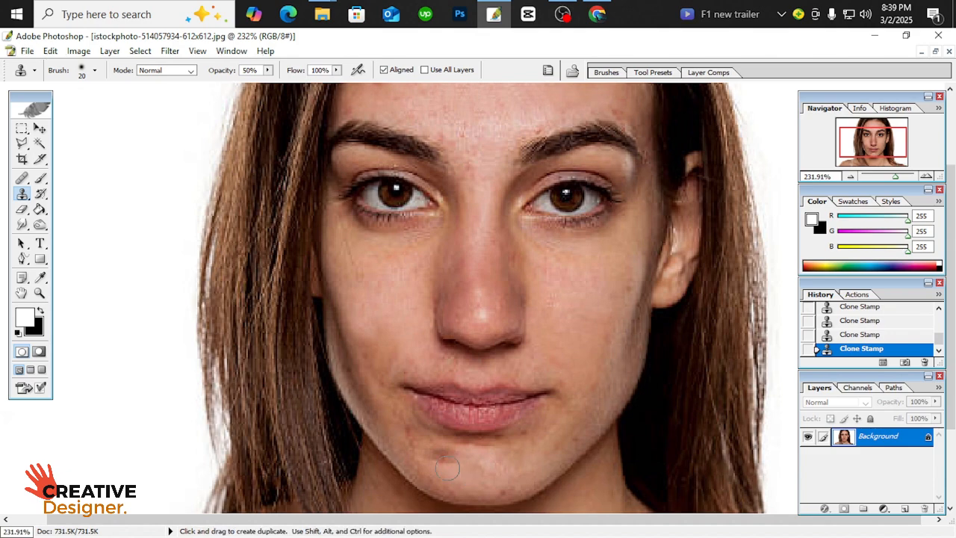
pyautogui.click(440, 458)
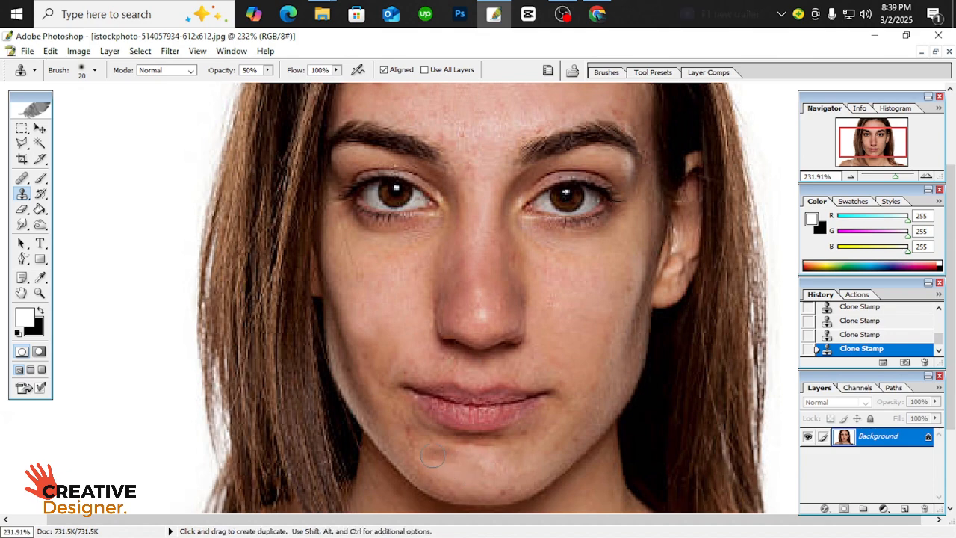
pyautogui.keyDown('alt'); pyautogui.click(394, 413); pyautogui.keyUp('alt')
pyautogui.click(407, 433)
# Duplicate the retouched Background layer as Background copy and invert the copy's colors
pyautogui.scroll(-5, 587, 394)
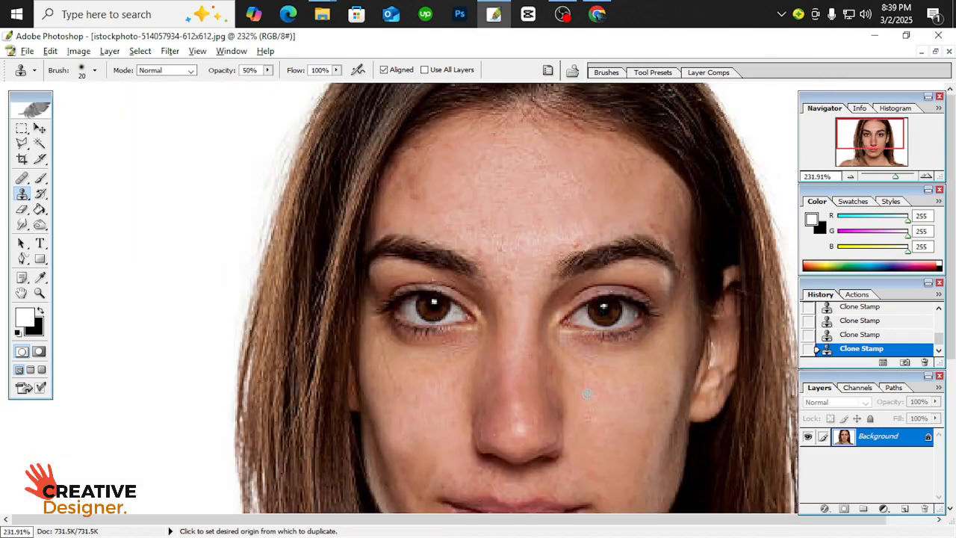
pyautogui.scroll(2, 606, 336)
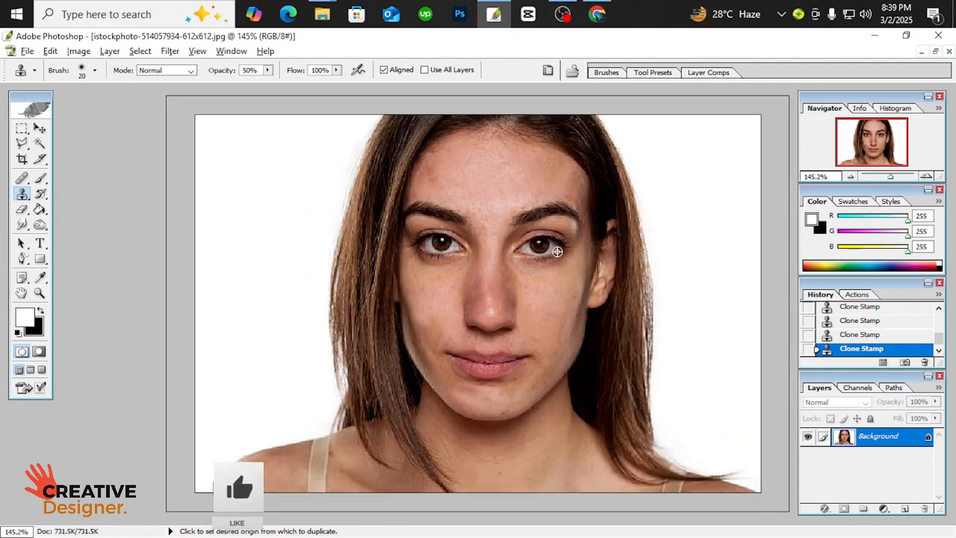
pyautogui.rightClick(877, 444)
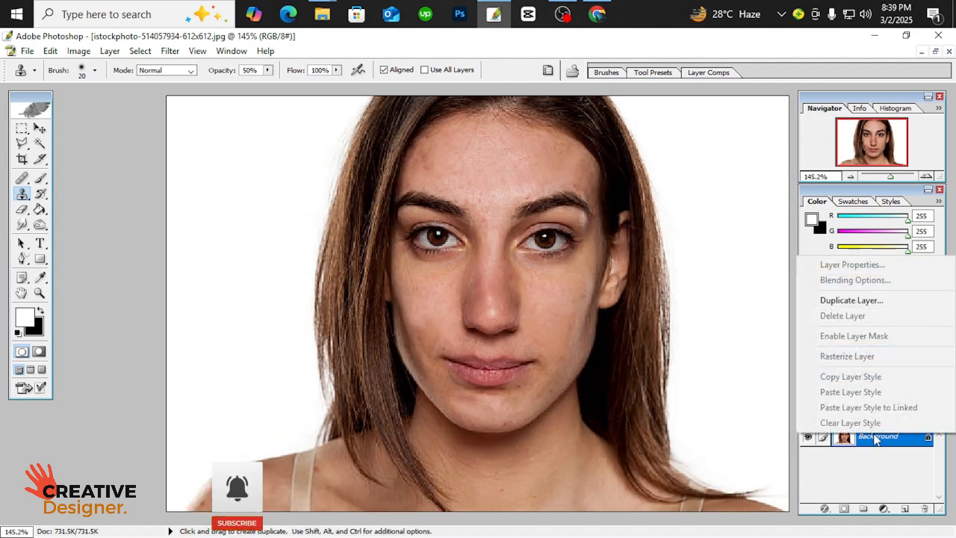
pyautogui.click(856, 301)
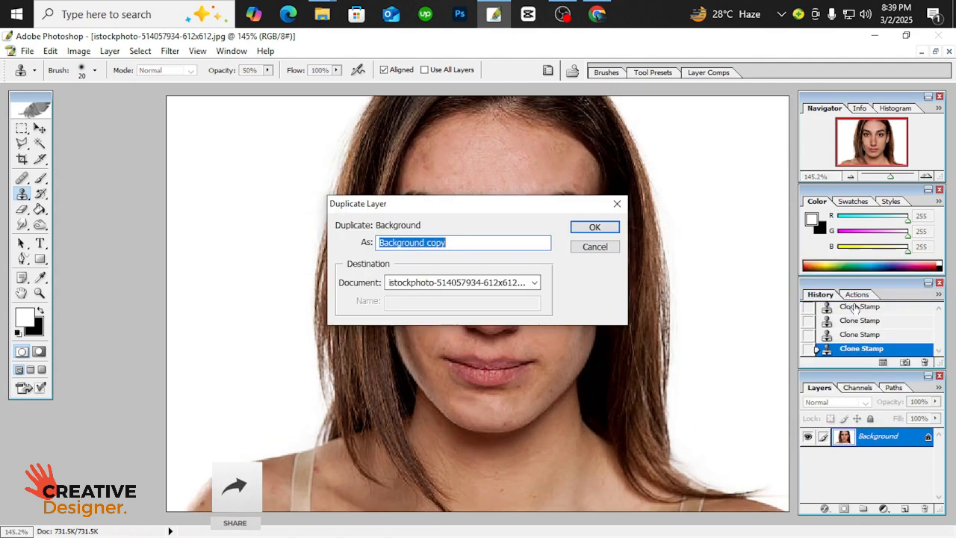
pyautogui.click(595, 230)
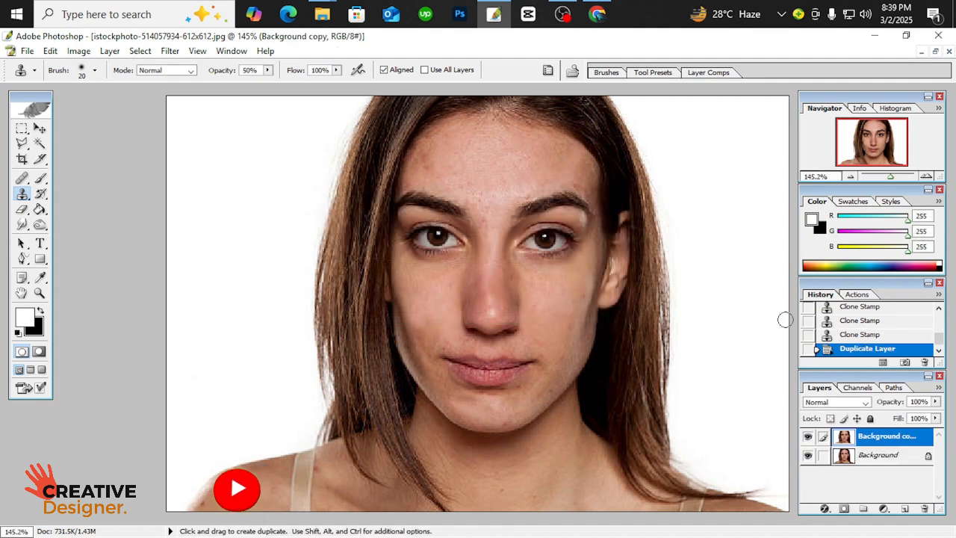
pyautogui.doubleClick(879, 439)
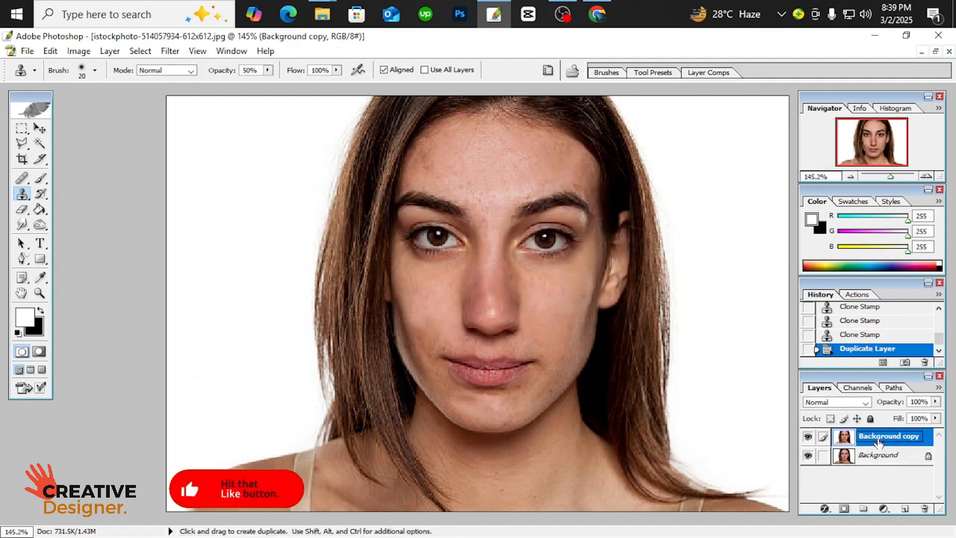
pyautogui.press('Return')
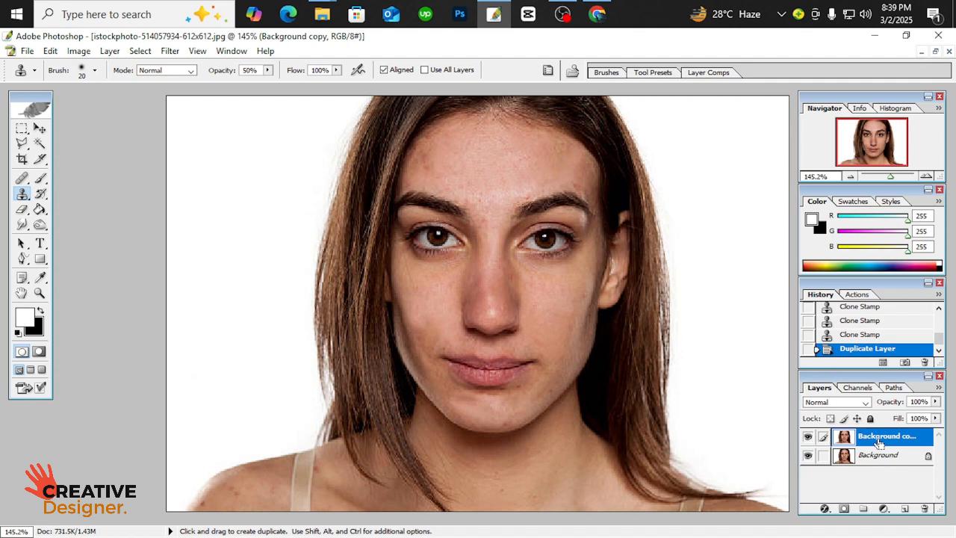
pyautogui.hotkey('ctrl', 'i')
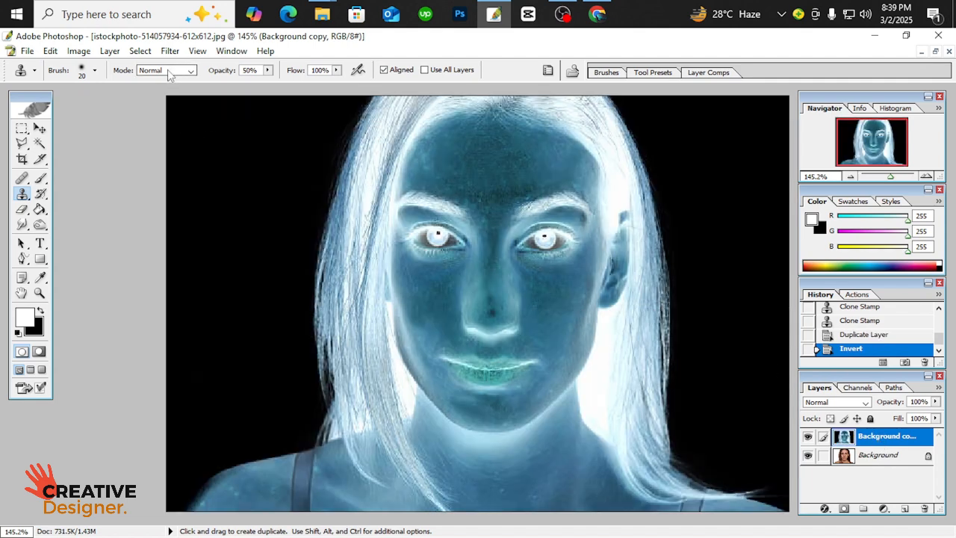
# Set the Background copy layer's blend mode to Vivid Light and apply a High Pass filter with a 2.5-pixel radius
pyautogui.click(857, 404)
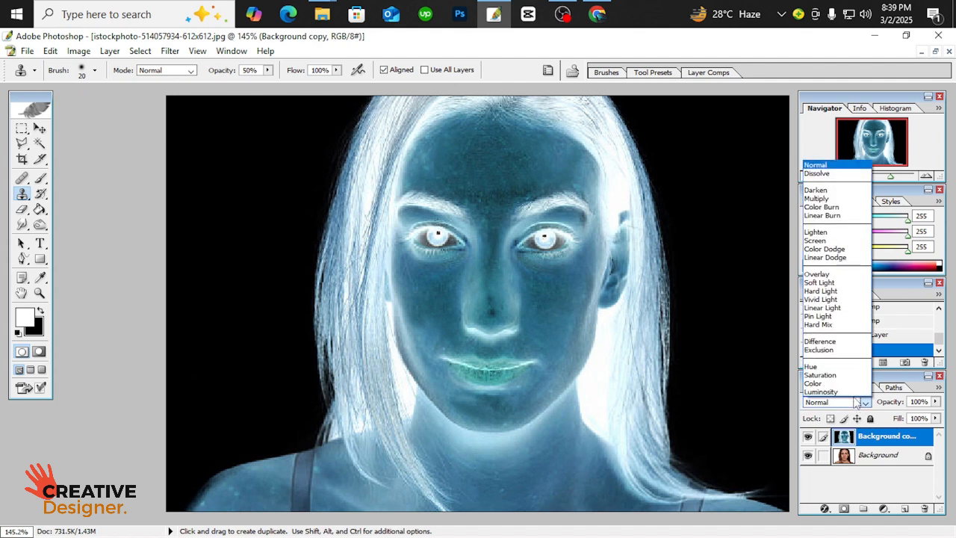
pyautogui.click(821, 299)
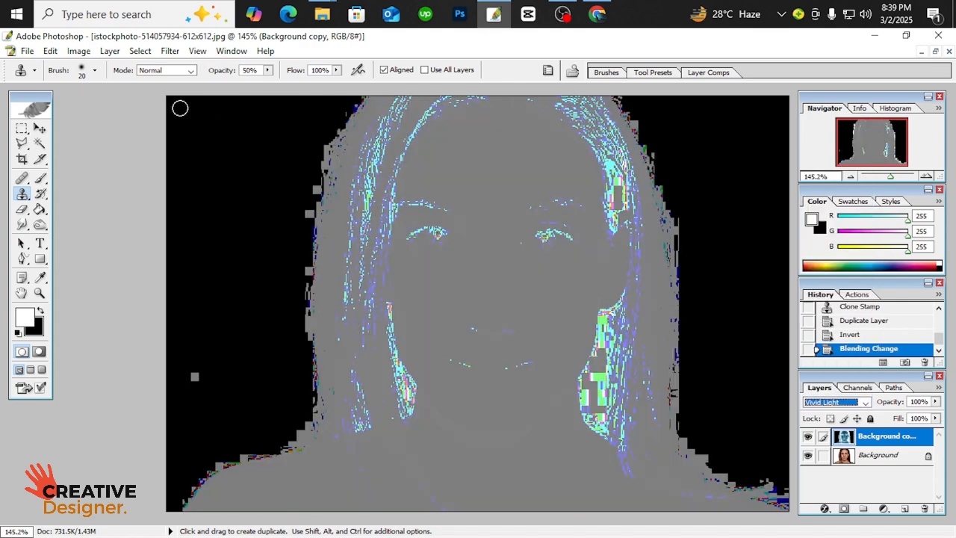
pyautogui.click(169, 51)
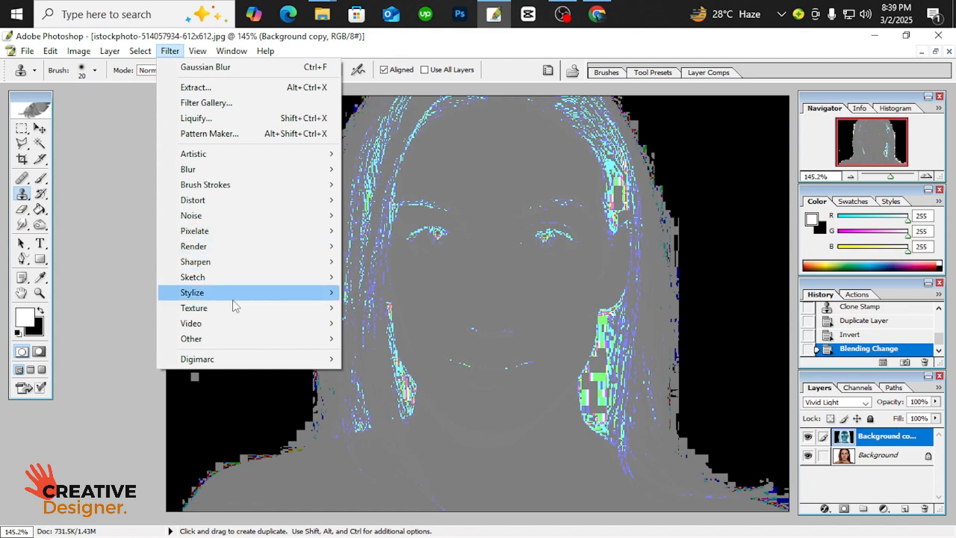
pyautogui.moveTo(229, 345)
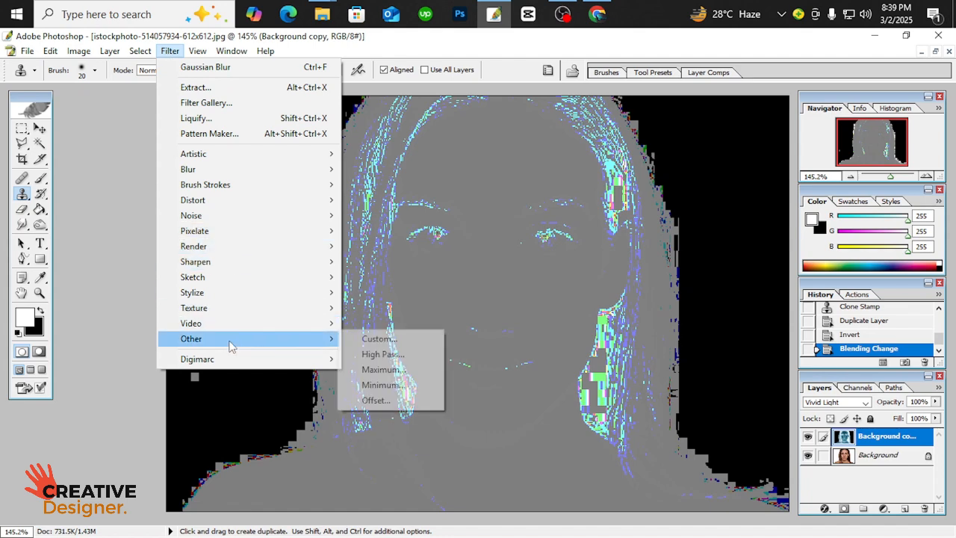
pyautogui.click(396, 356)
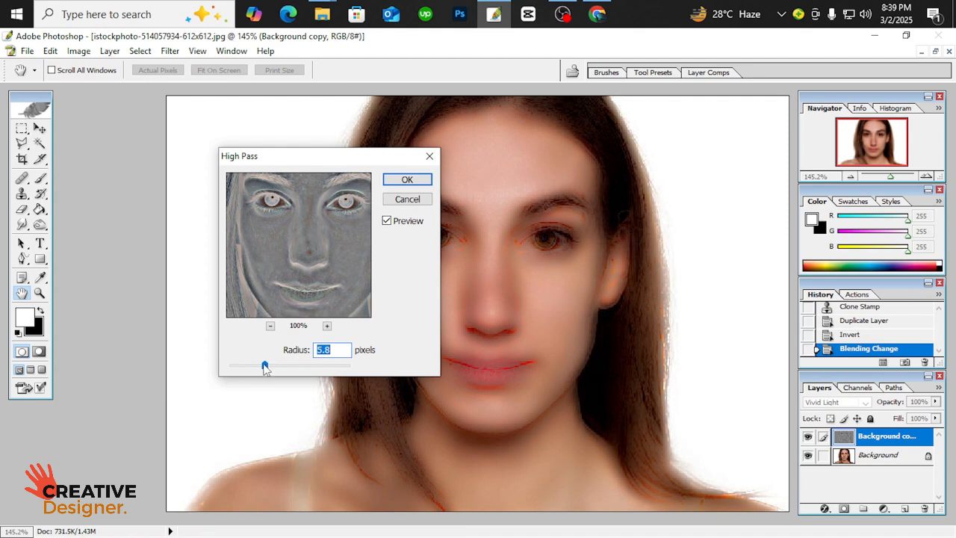
pyautogui.moveTo(264, 366); pyautogui.dragTo(246, 368)
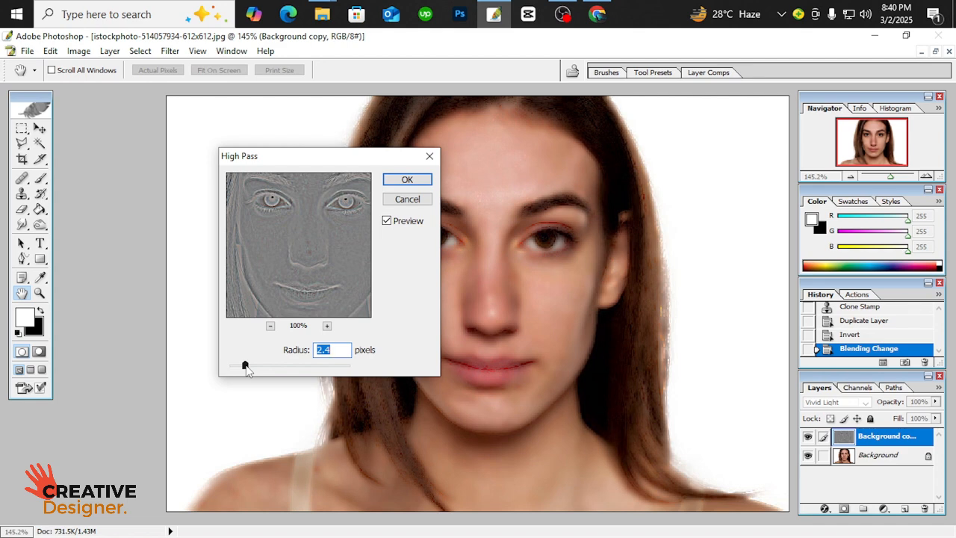
pyautogui.moveTo(246, 365); pyautogui.dragTo(246, 366)
pyautogui.moveTo(316, 159); pyautogui.dragTo(232, 167)
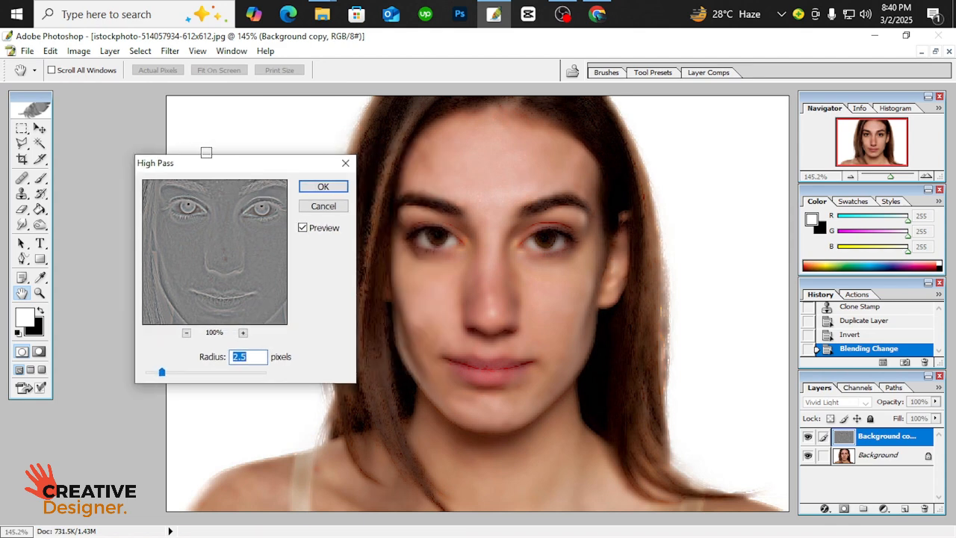
pyautogui.click(327, 189)
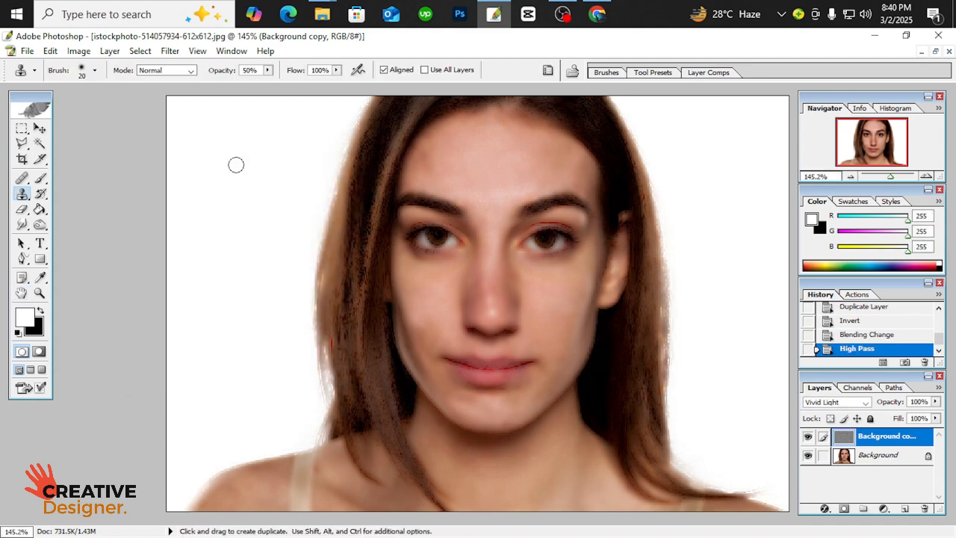
# Apply a Gaussian Blur with a 0.3-pixel radius to the Background copy layer
pyautogui.click(172, 55)
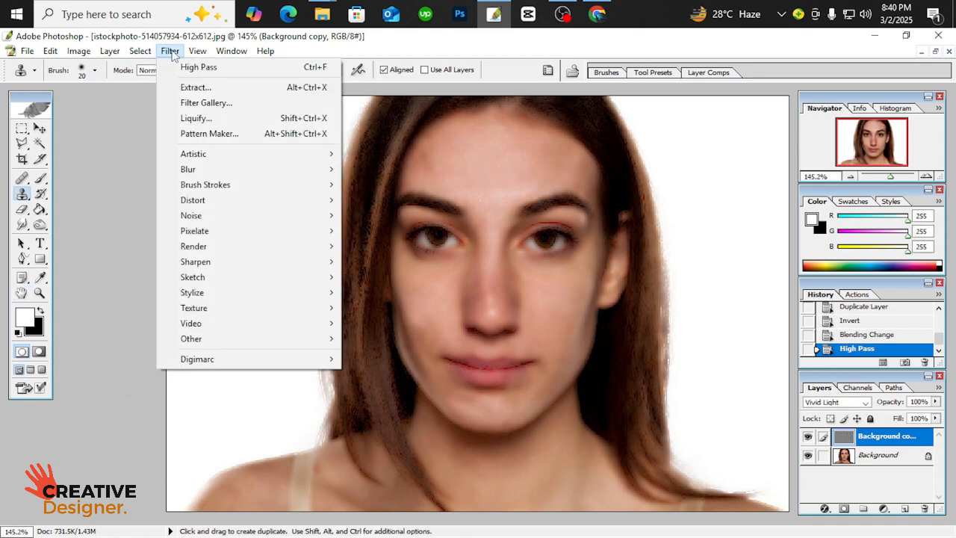
pyautogui.moveTo(211, 168)
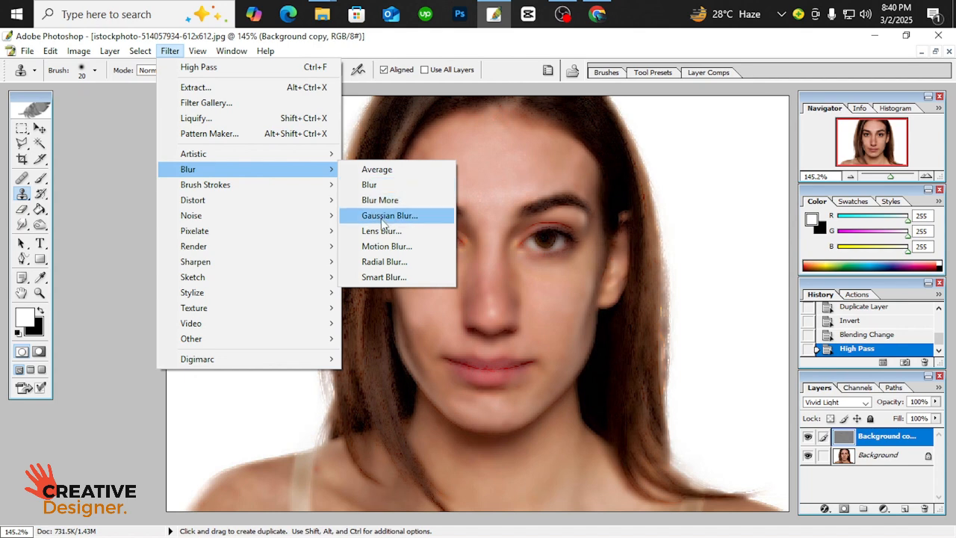
pyautogui.click(383, 220)
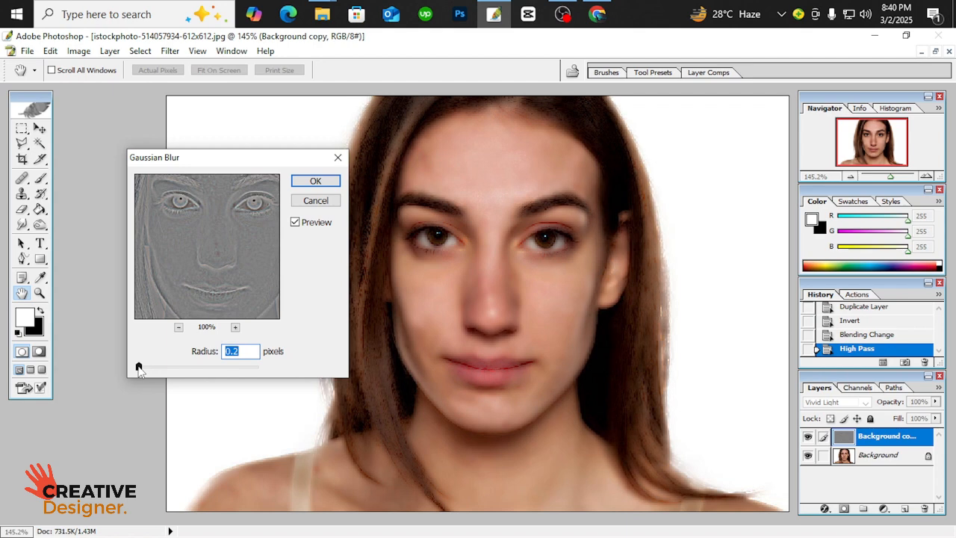
pyautogui.moveTo(138, 366); pyautogui.dragTo(182, 367)
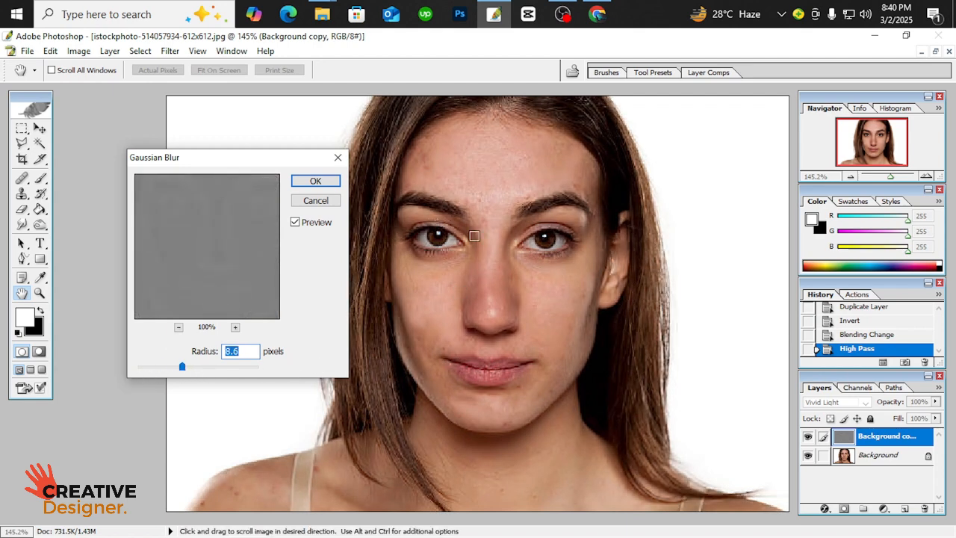
pyautogui.click(151, 366)
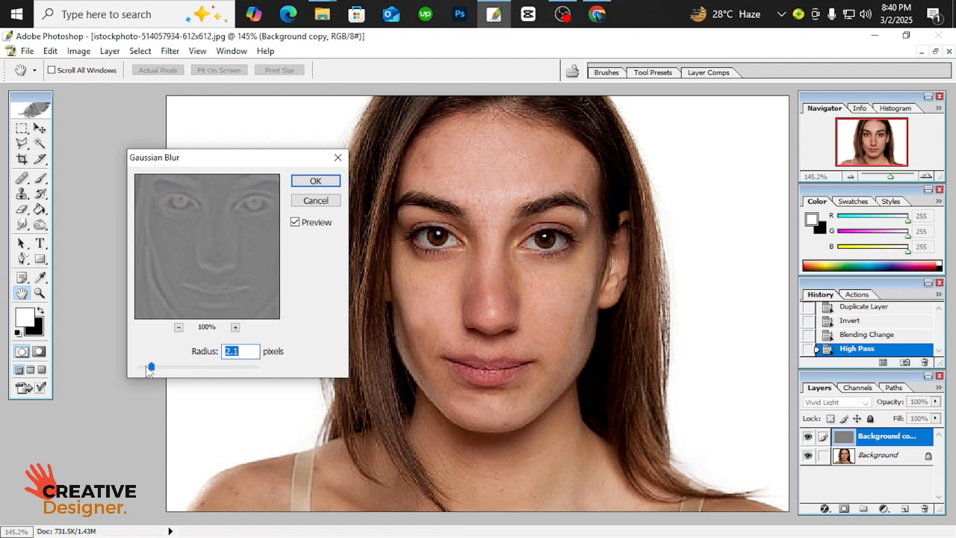
pyautogui.moveTo(149, 369); pyautogui.dragTo(141, 371)
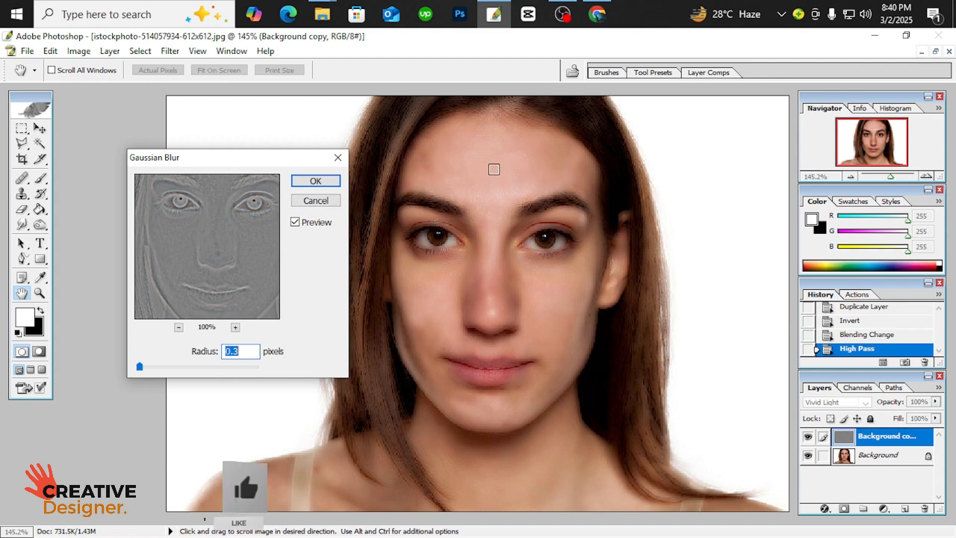
pyautogui.click(316, 181)
# Add a layer mask to the Background copy layer and invert the mask to black
pyautogui.press('s')
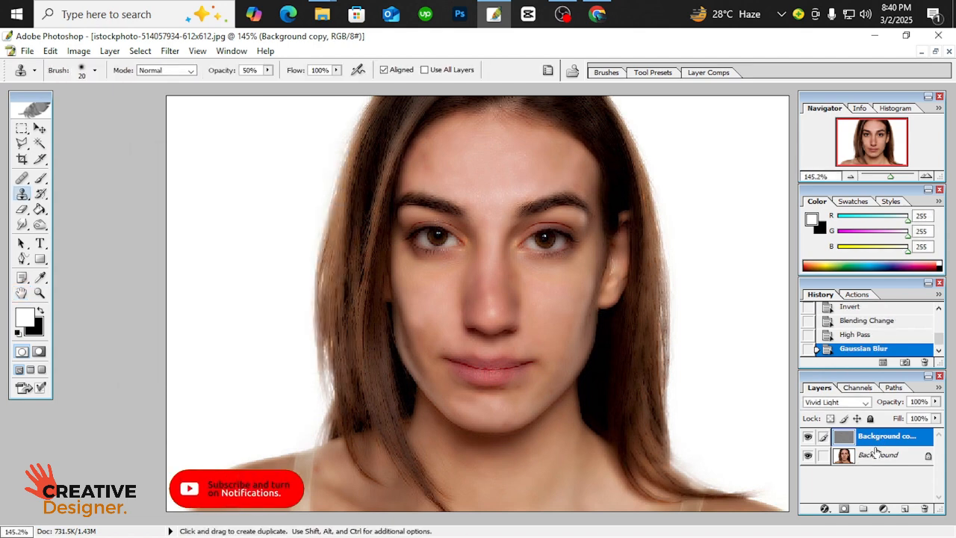
pyautogui.click(844, 509)
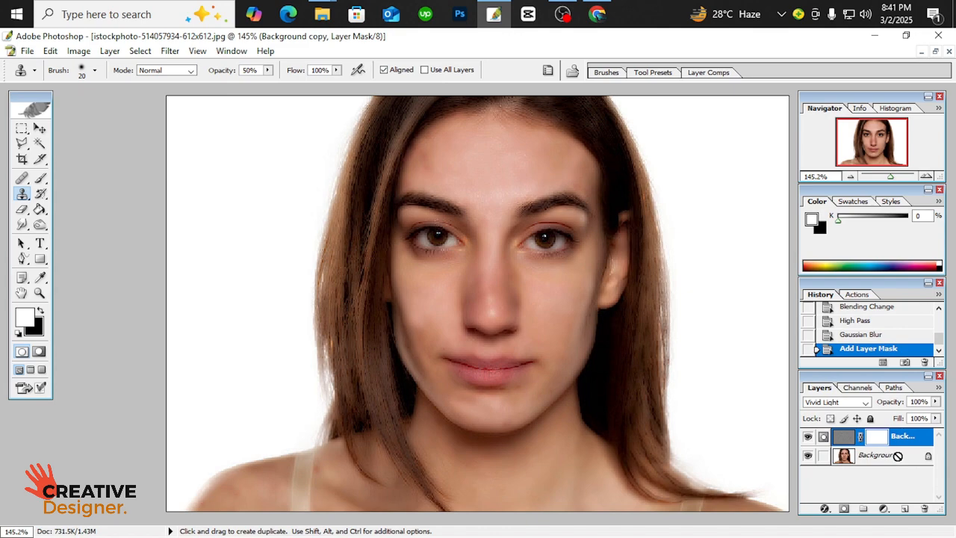
pyautogui.hotkey('ctrl', 'i')
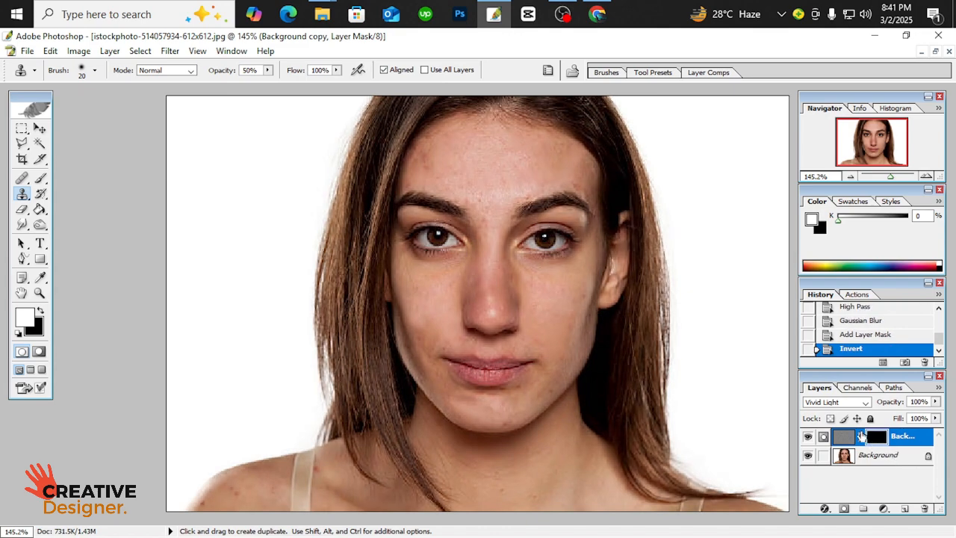
# Paint white on the mask with a 30-pixel brush over the left cheek and the nose to smooth the skin
pyautogui.scroll(-2, 588, 317)
pyautogui.scroll(7, 548, 286)
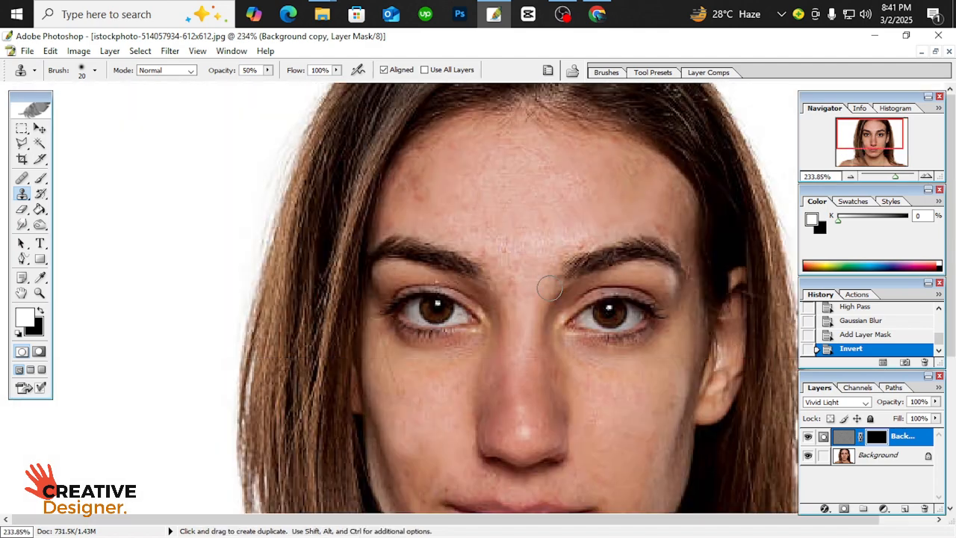
pyautogui.moveTo(482, 377); pyautogui.dragTo(426, 243)
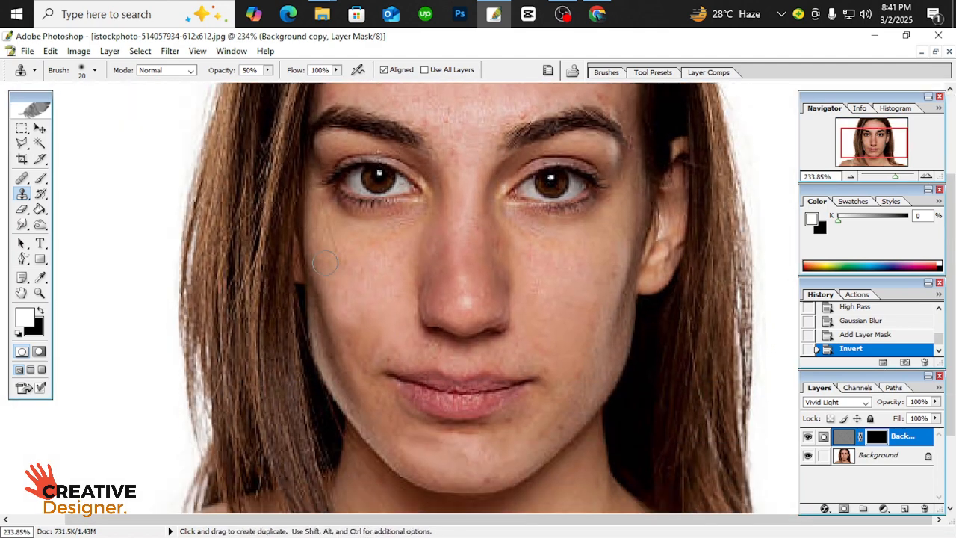
pyautogui.click(40, 179)
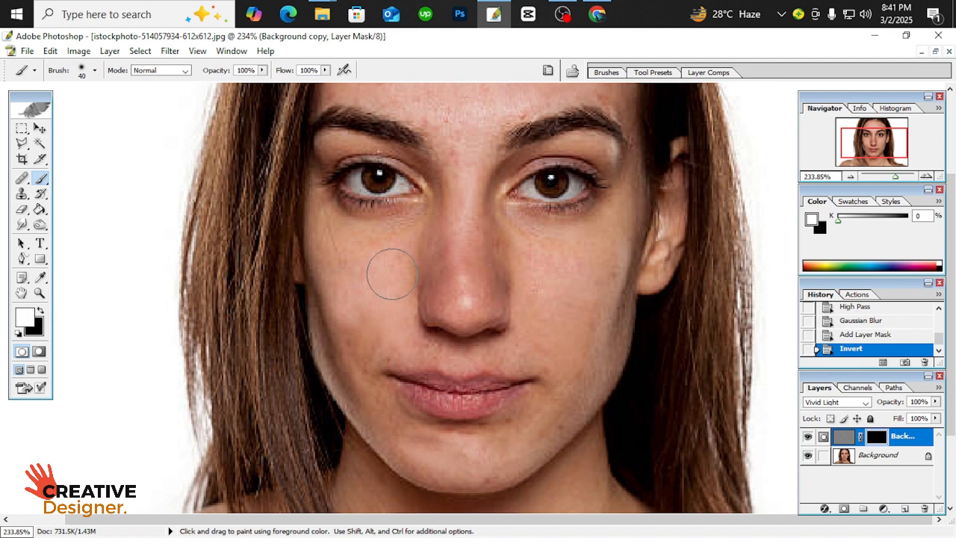
pyautogui.press('[')
pyautogui.click(375, 245)
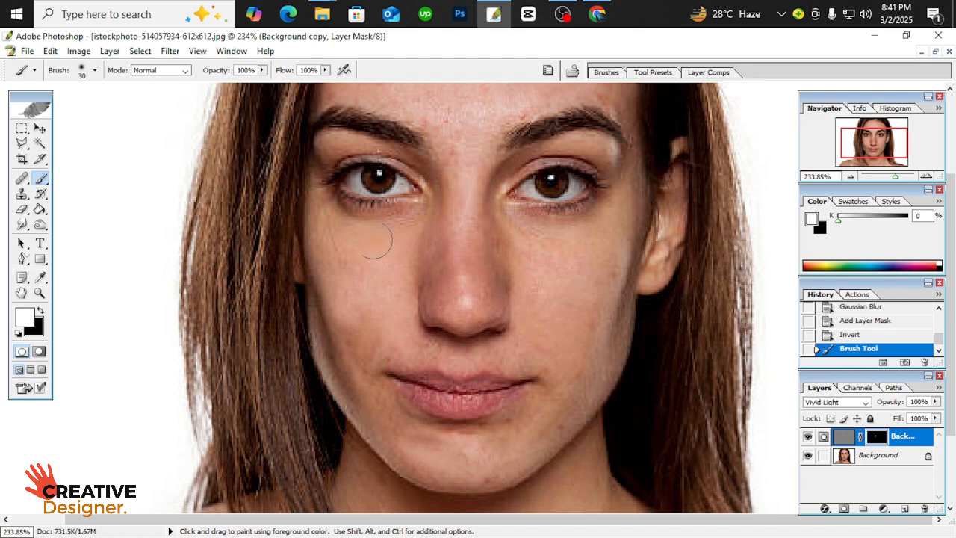
pyautogui.click(372, 243)
pyautogui.click(371, 242)
pyautogui.click(334, 235)
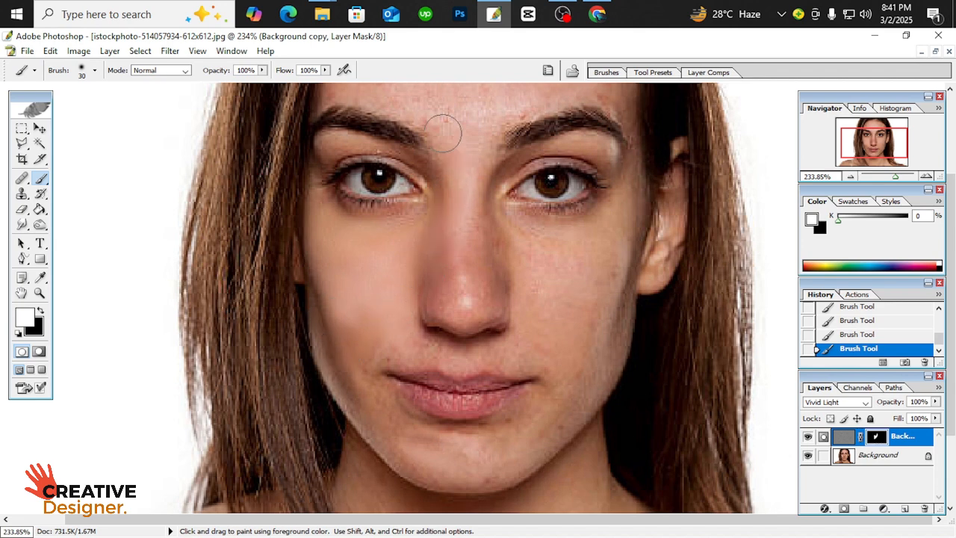
# Paint white on the mask across the whole forehead above and between the eyebrows
pyautogui.scroll(3, 435, 124)
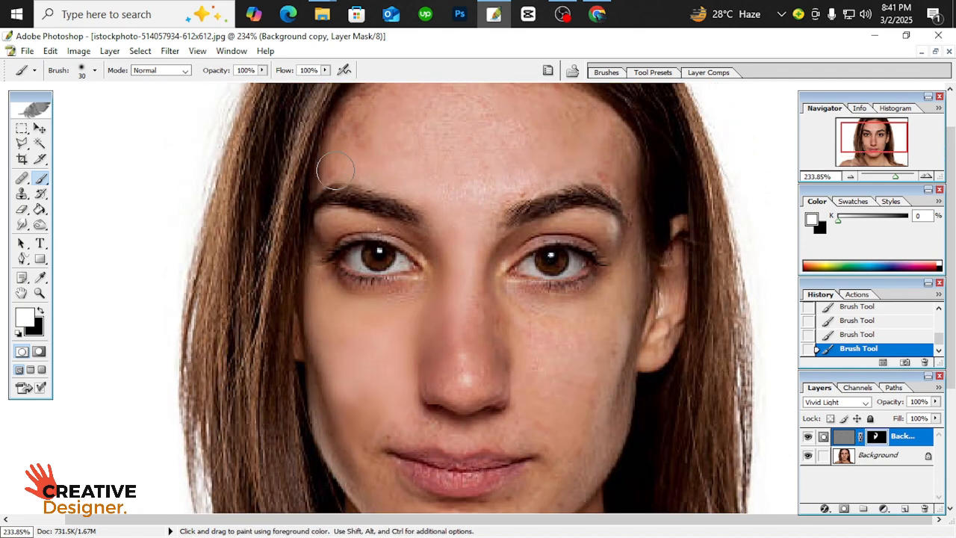
pyautogui.moveTo(333, 169)
pyautogui.mouseDown()
pyautogui.moveTo(366, 125)
pyautogui.moveTo(369, 100)
pyautogui.moveTo(437, 148)
pyautogui.mouseUp()
pyautogui.moveTo(439, 149)
pyautogui.mouseDown()
pyautogui.moveTo(462, 121)
pyautogui.moveTo(513, 180)
pyautogui.moveTo(550, 170)
pyautogui.mouseUp()
pyautogui.scroll(2, 477, 114)
pyautogui.moveTo(550, 169); pyautogui.dragTo(455, 254)
pyautogui.moveTo(526, 222); pyautogui.dragTo(582, 219)
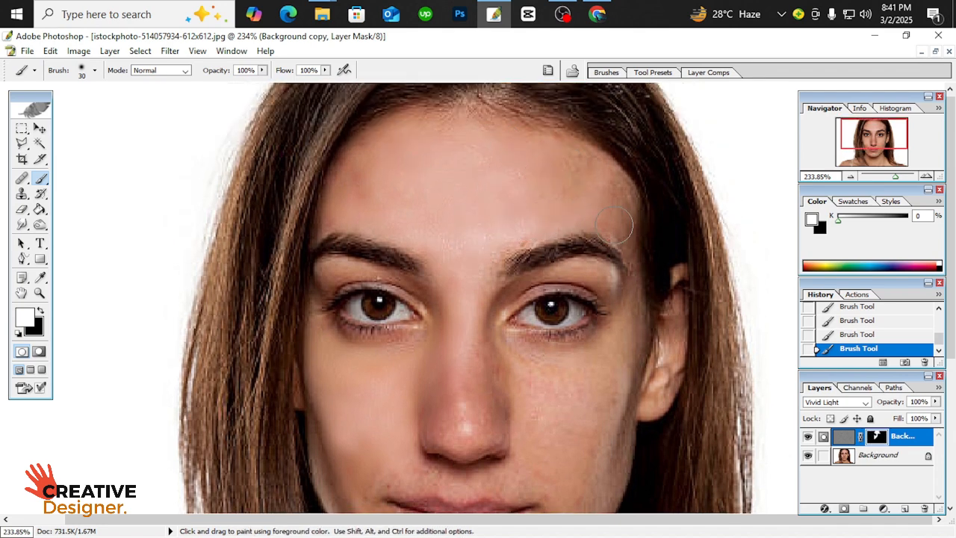
# Paint white on the mask over the right cheek and the skin beside the nose and below the right eye
pyautogui.press('space')
pyautogui.moveTo(637, 296); pyautogui.dragTo(627, 215)
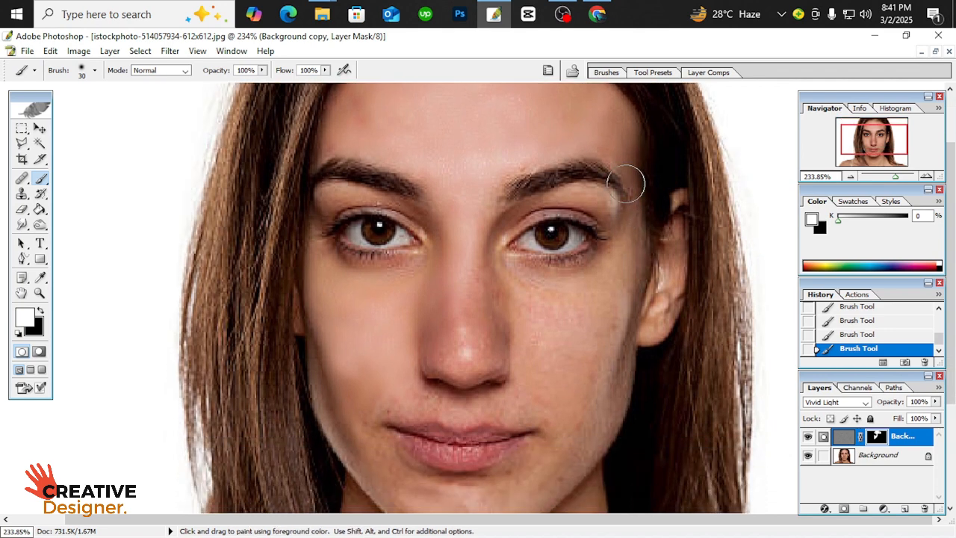
pyautogui.moveTo(498, 312)
pyautogui.mouseDown()
pyautogui.moveTo(519, 328)
pyautogui.moveTo(541, 360)
pyautogui.mouseUp()
pyautogui.moveTo(591, 339)
pyautogui.mouseDown()
pyautogui.moveTo(623, 331)
pyautogui.moveTo(562, 335)
pyautogui.moveTo(519, 296)
pyautogui.mouseUp()
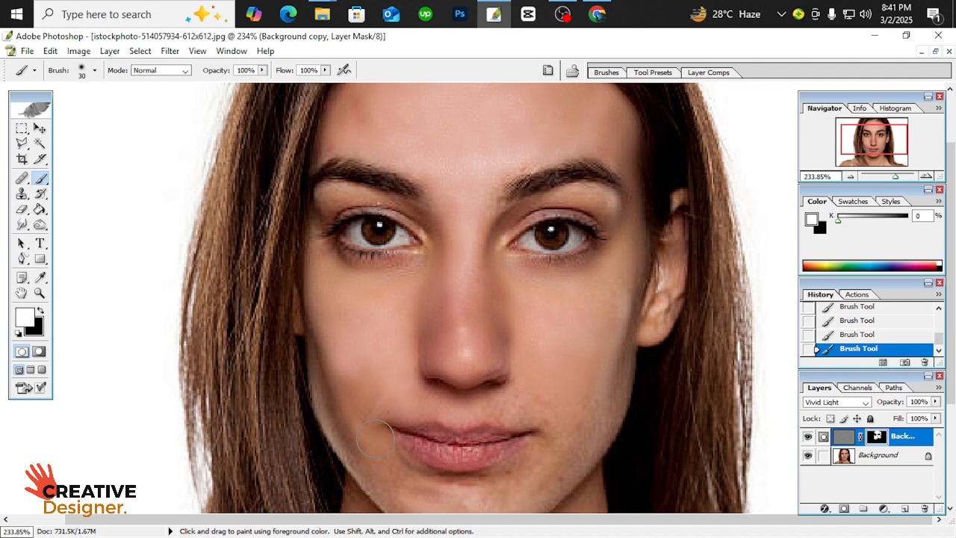
# Paint white on the mask around the mouth, over the chin and along both sides of the jaw
pyautogui.moveTo(375, 439)
pyautogui.mouseDown()
pyautogui.moveTo(470, 482)
pyautogui.moveTo(509, 485)
pyautogui.mouseUp()
pyautogui.moveTo(519, 445); pyautogui.dragTo(554, 340)
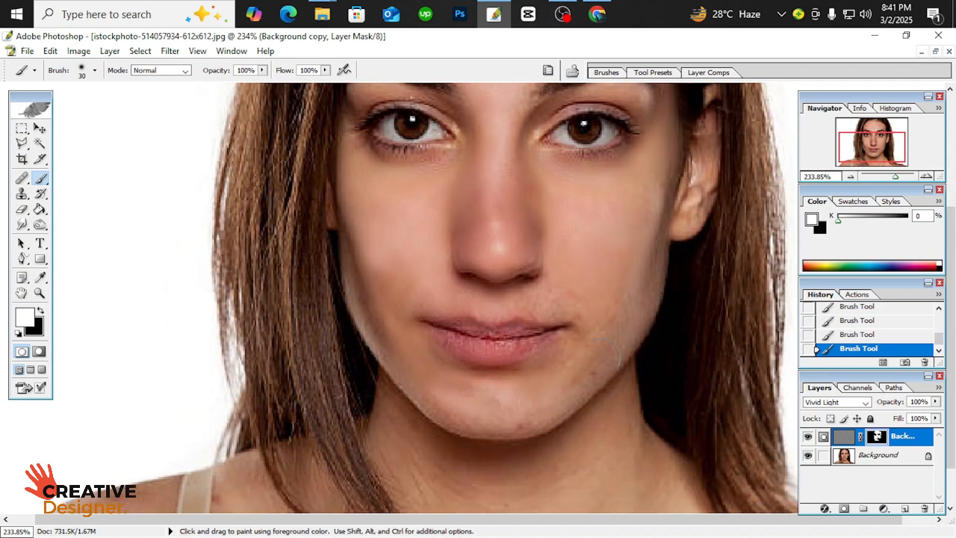
pyautogui.moveTo(577, 403)
pyautogui.mouseDown()
pyautogui.moveTo(525, 415)
pyautogui.moveTo(426, 416)
pyautogui.mouseUp()
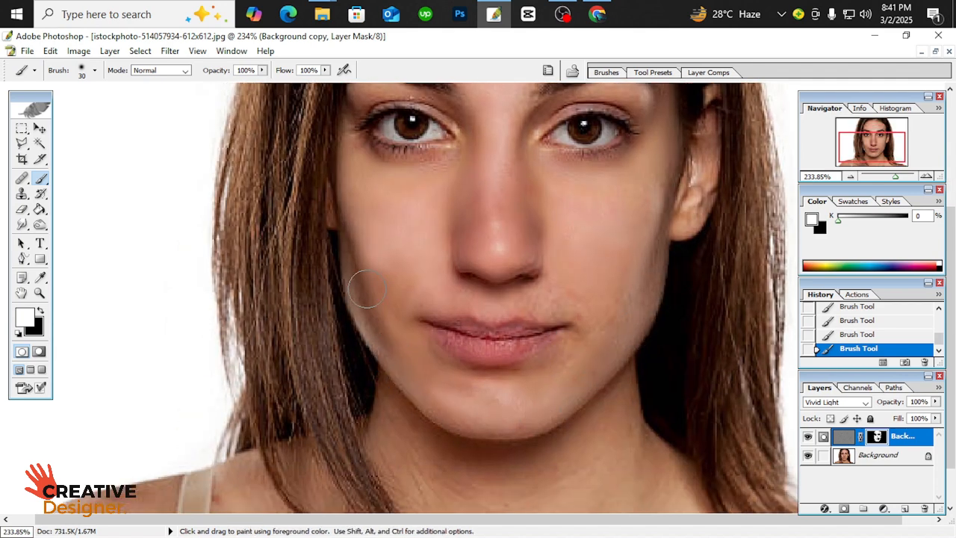
pyautogui.moveTo(572, 299)
pyautogui.mouseDown()
pyautogui.moveTo(569, 340)
pyautogui.moveTo(505, 397)
pyautogui.mouseUp()
pyautogui.moveTo(489, 154)
pyautogui.mouseDown()
pyautogui.moveTo(463, 235)
pyautogui.moveTo(368, 247)
pyautogui.mouseUp()
pyautogui.moveTo(538, 253)
pyautogui.mouseDown()
pyautogui.moveTo(598, 261)
pyautogui.moveTo(623, 247)
pyautogui.moveTo(634, 178)
pyautogui.moveTo(537, 178)
pyautogui.mouseUp()
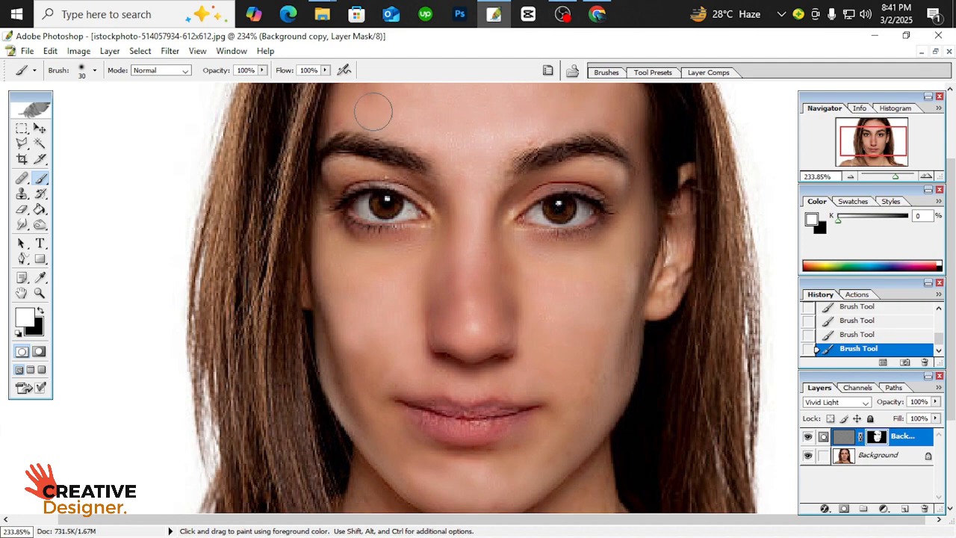
# Hide and show the Background copy layer to compare the whole portrait with and without the skin smoothing
pyautogui.scroll(2, 570, 202)
pyautogui.scroll(-3, 589, 227)
pyautogui.scroll(-3, 589, 228)
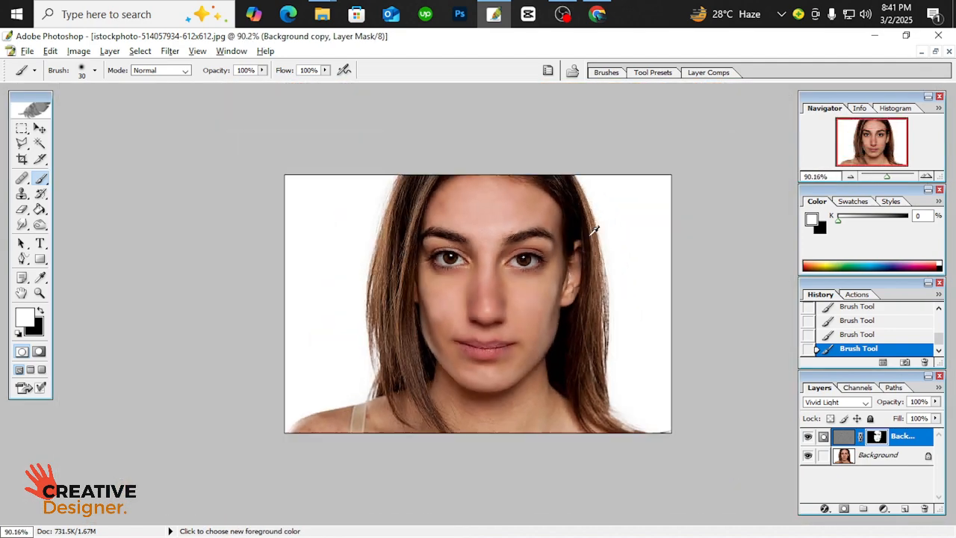
pyautogui.scroll(1, 593, 231)
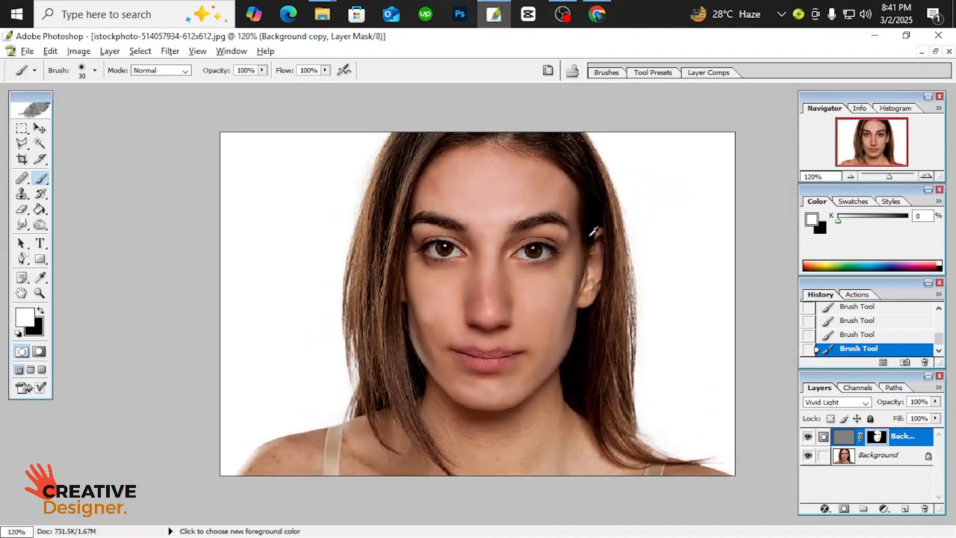
pyautogui.click(807, 437)
pyautogui.click(807, 440)
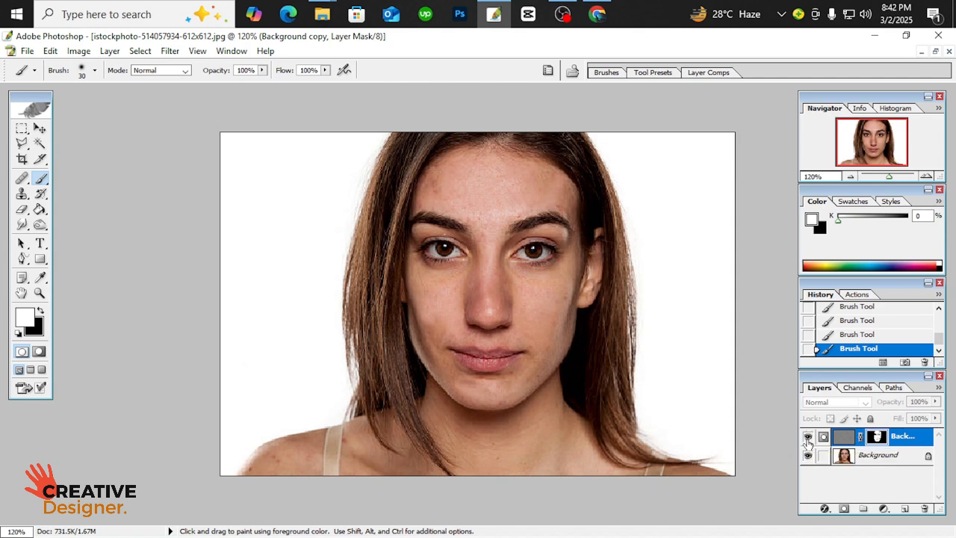
# Restore the maximized document windows and arrange the two retouched portraits side by side with both faces in view
pyautogui.click(935, 51)
pyautogui.moveTo(325, 149); pyautogui.dragTo(254, 140)
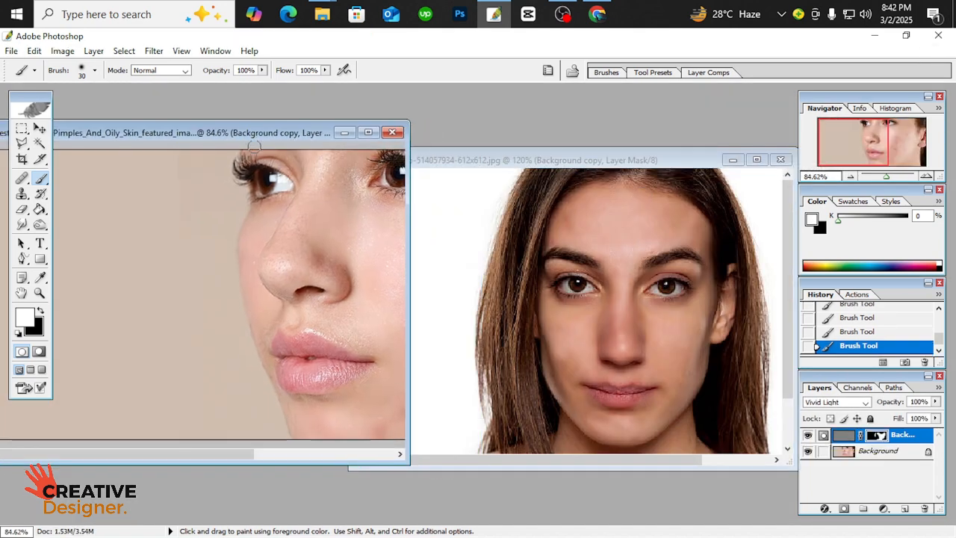
pyautogui.hscroll(5, 324, 274)
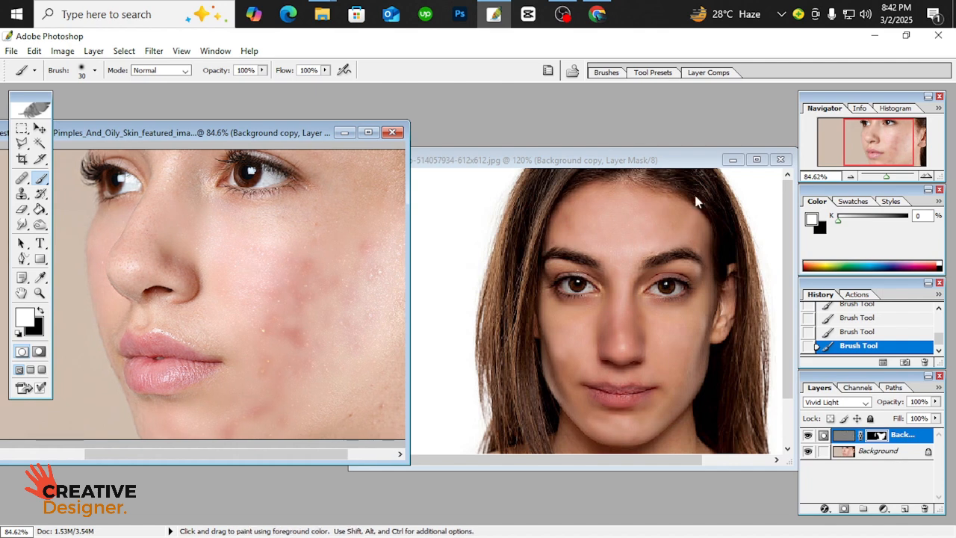
pyautogui.click(621, 160)
pyautogui.moveTo(622, 166); pyautogui.dragTo(634, 131)
pyautogui.press('space')
pyautogui.moveTo(687, 263); pyautogui.dragTo(624, 263)
pyautogui.moveTo(228, 135); pyautogui.dragTo(221, 125)
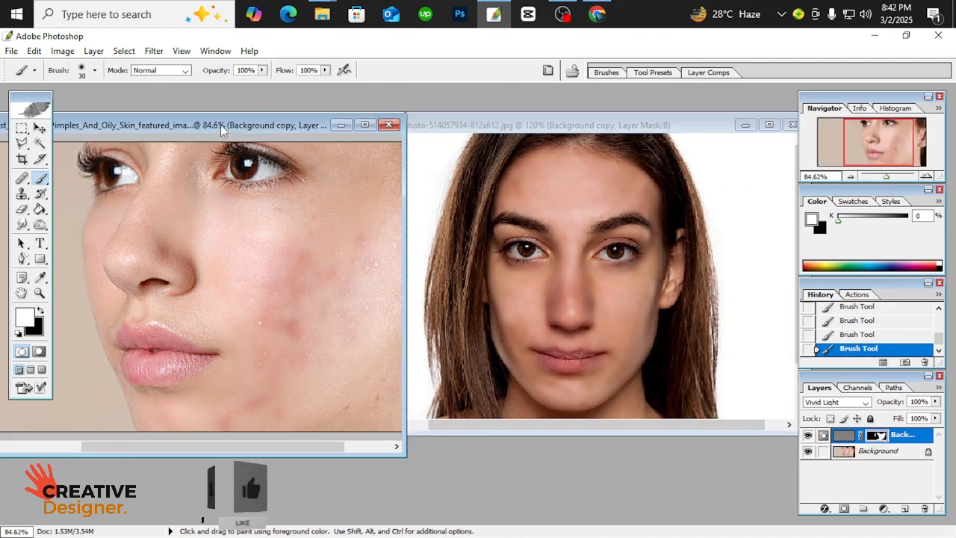
pyautogui.click(518, 133)
pyautogui.moveTo(518, 133); pyautogui.dragTo(530, 137)
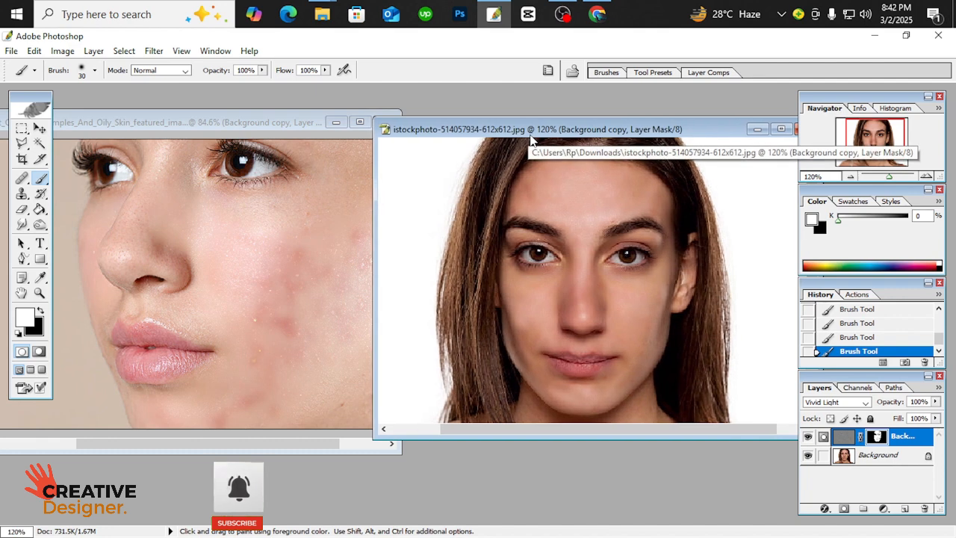